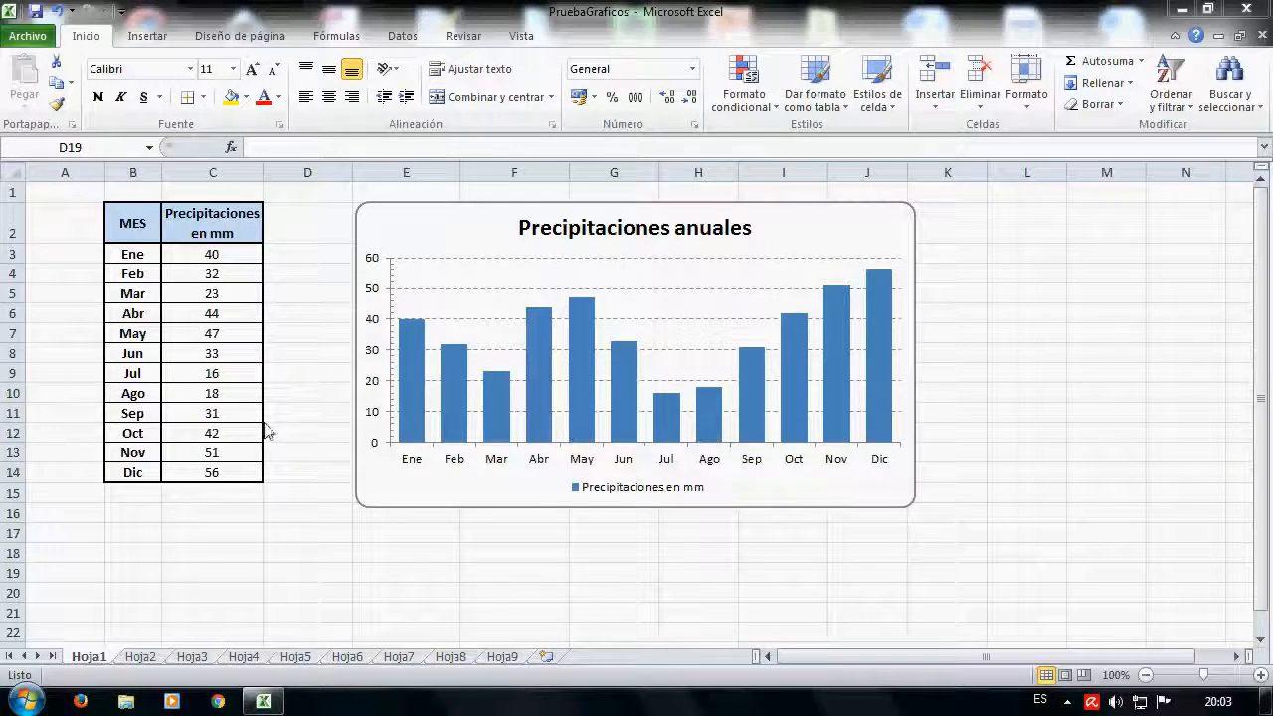
Examine the example charts and their source tables on sheets Hoja1 through Hoja5.
left_click(322, 448)
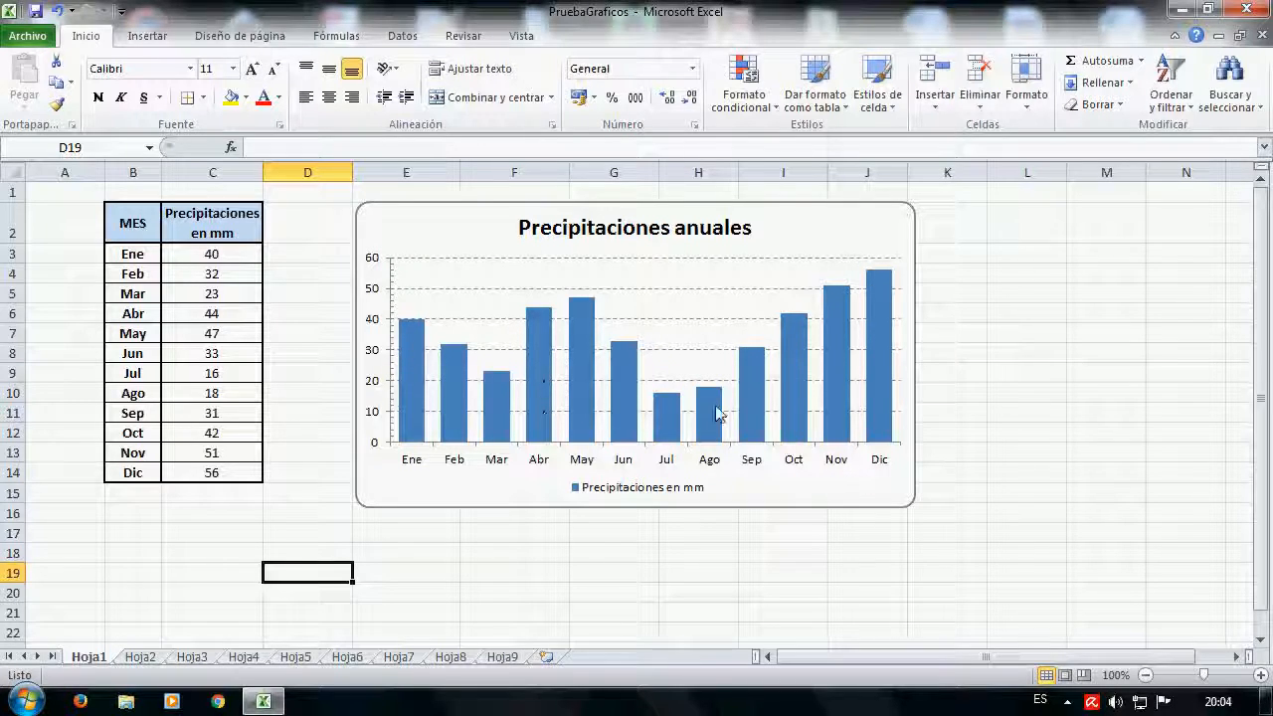
mouse_move(718, 414)
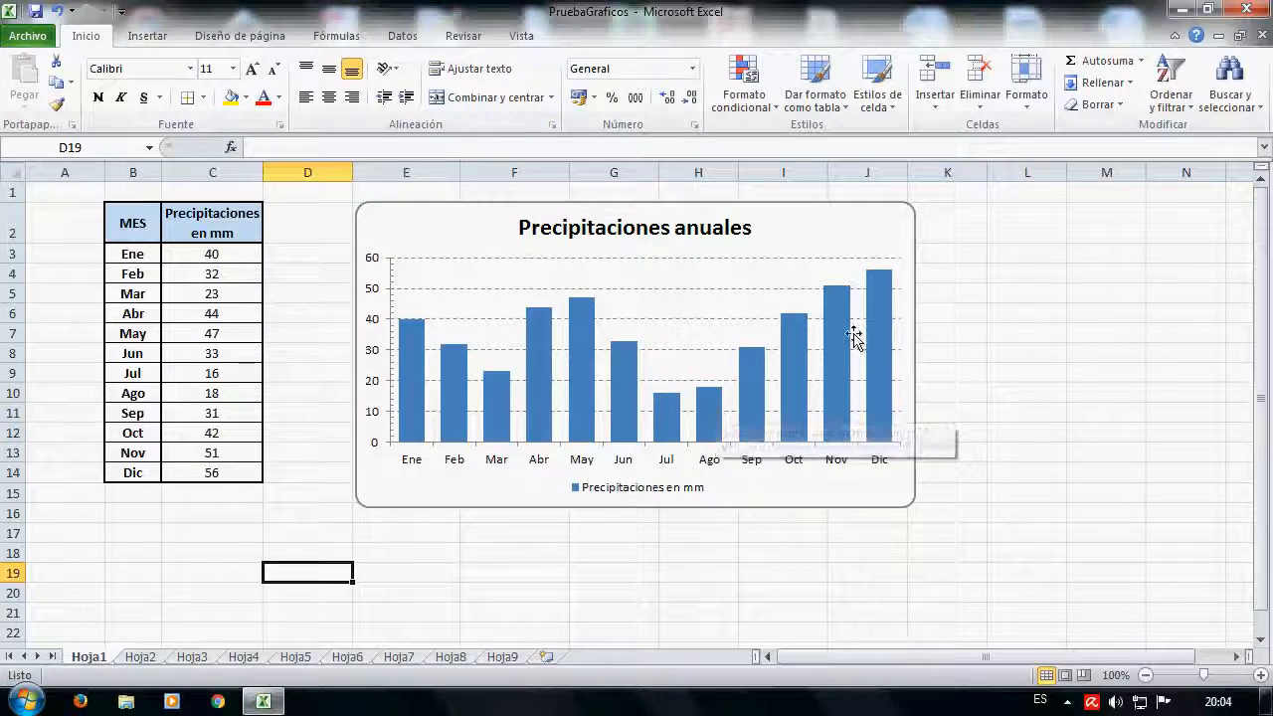
left_click(322, 507)
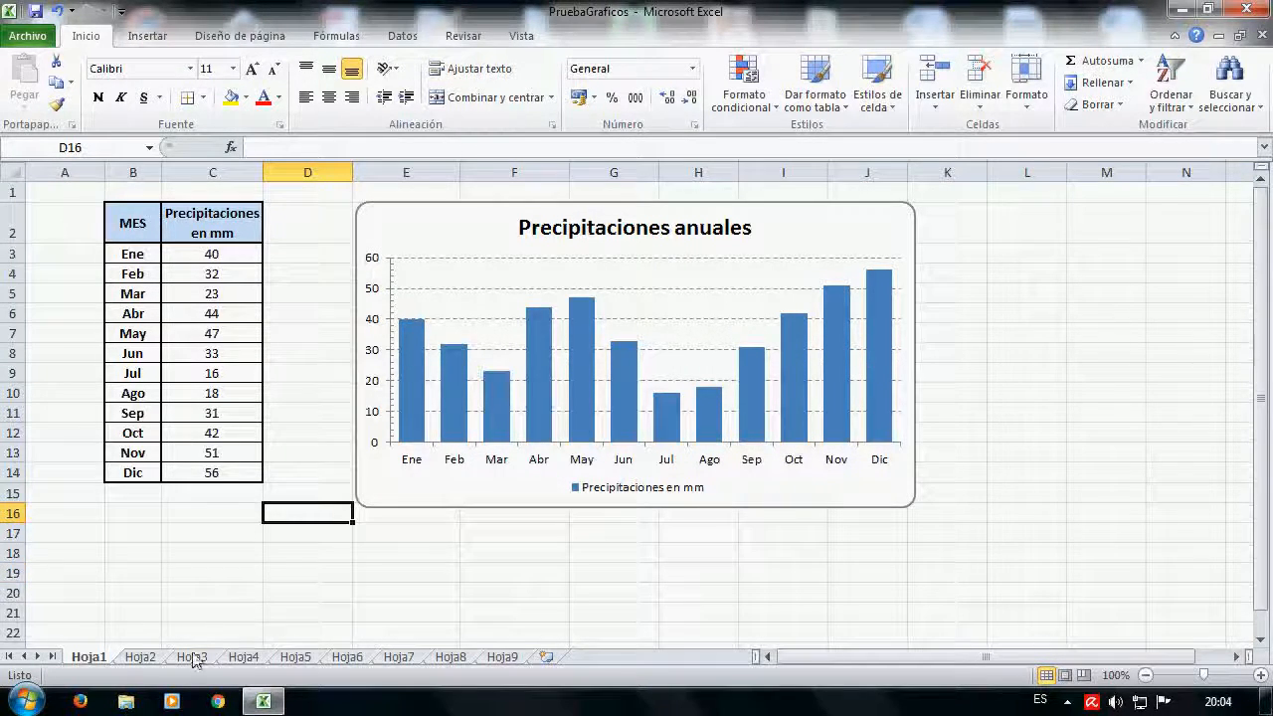
left_click(147, 660)
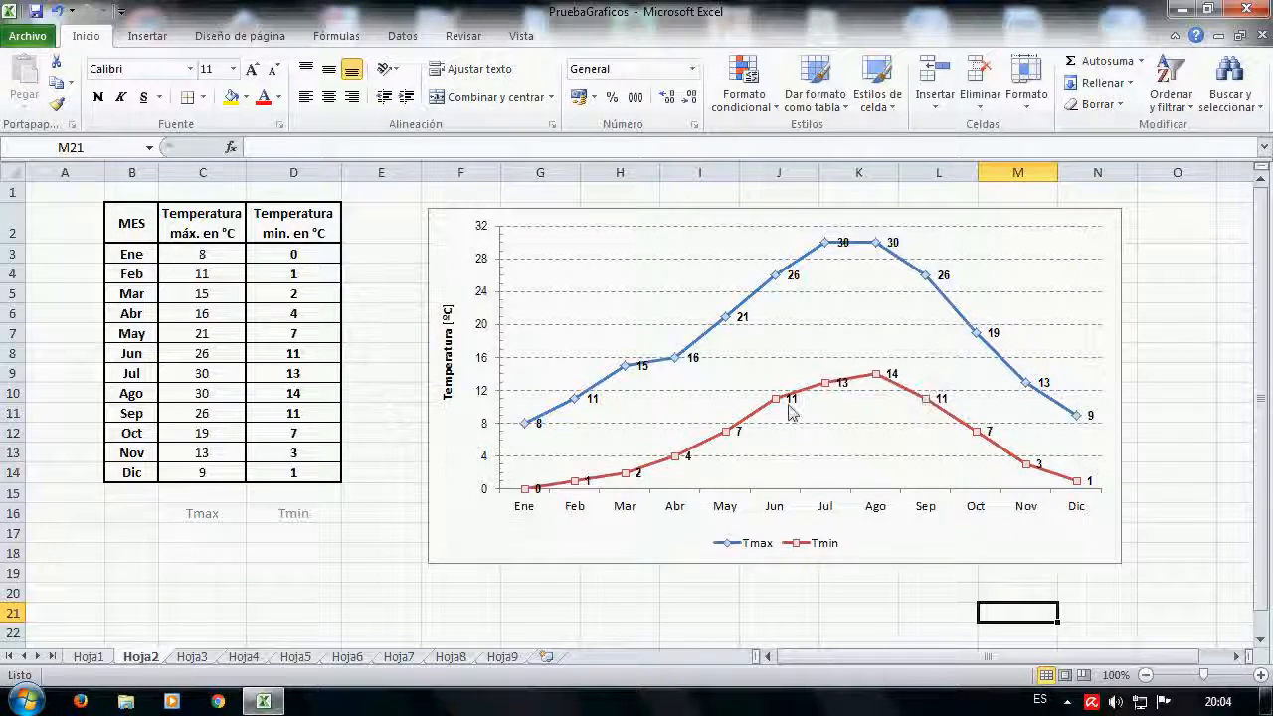
left_click(193, 657)
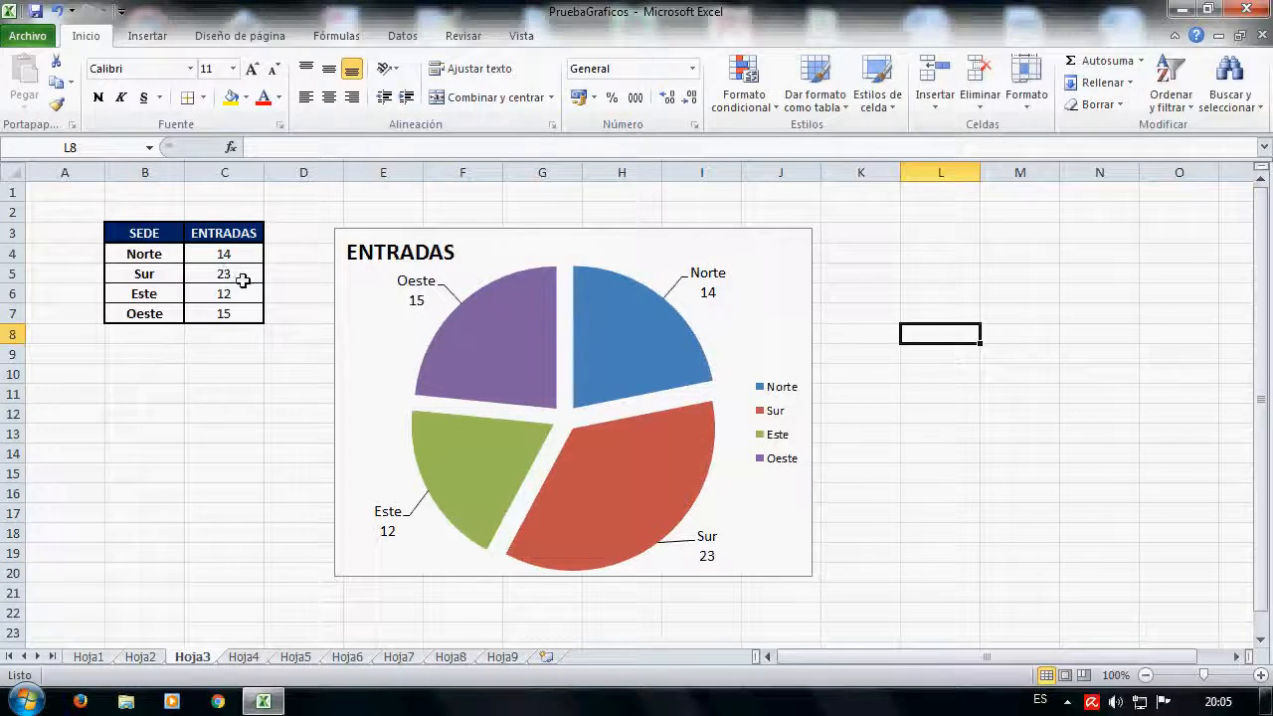
left_click(257, 657)
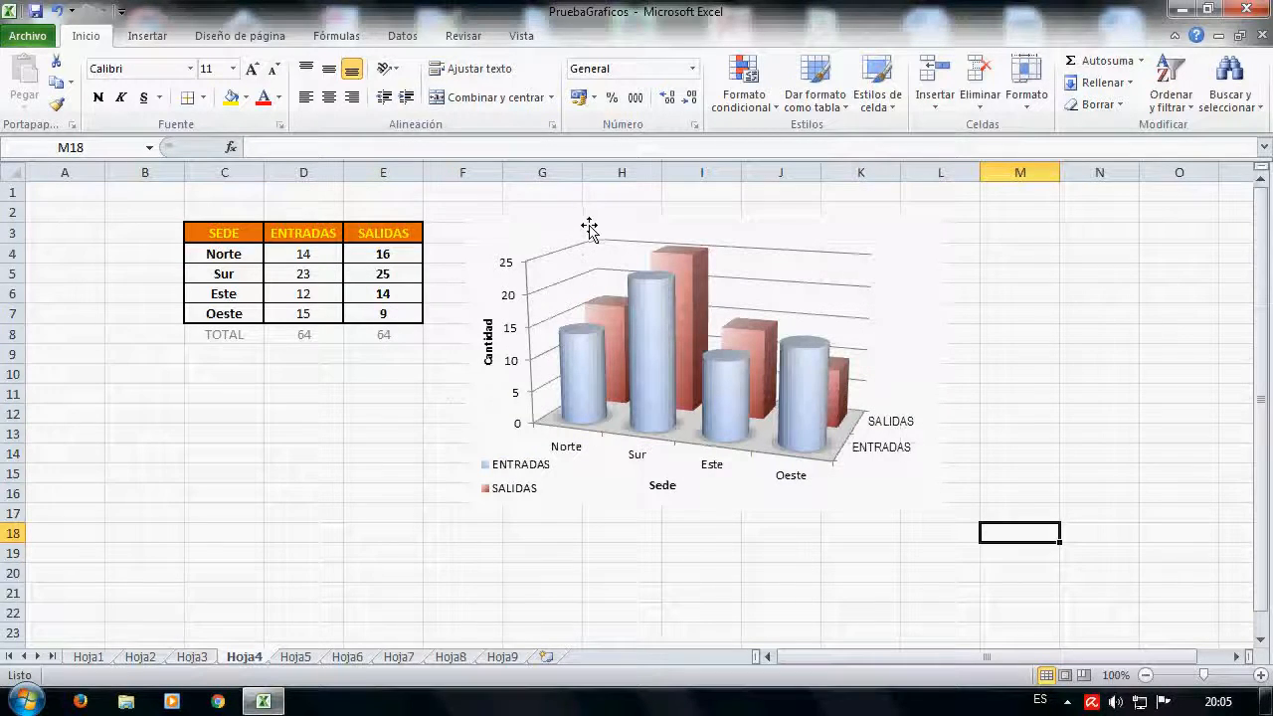
mouse_move(588, 369)
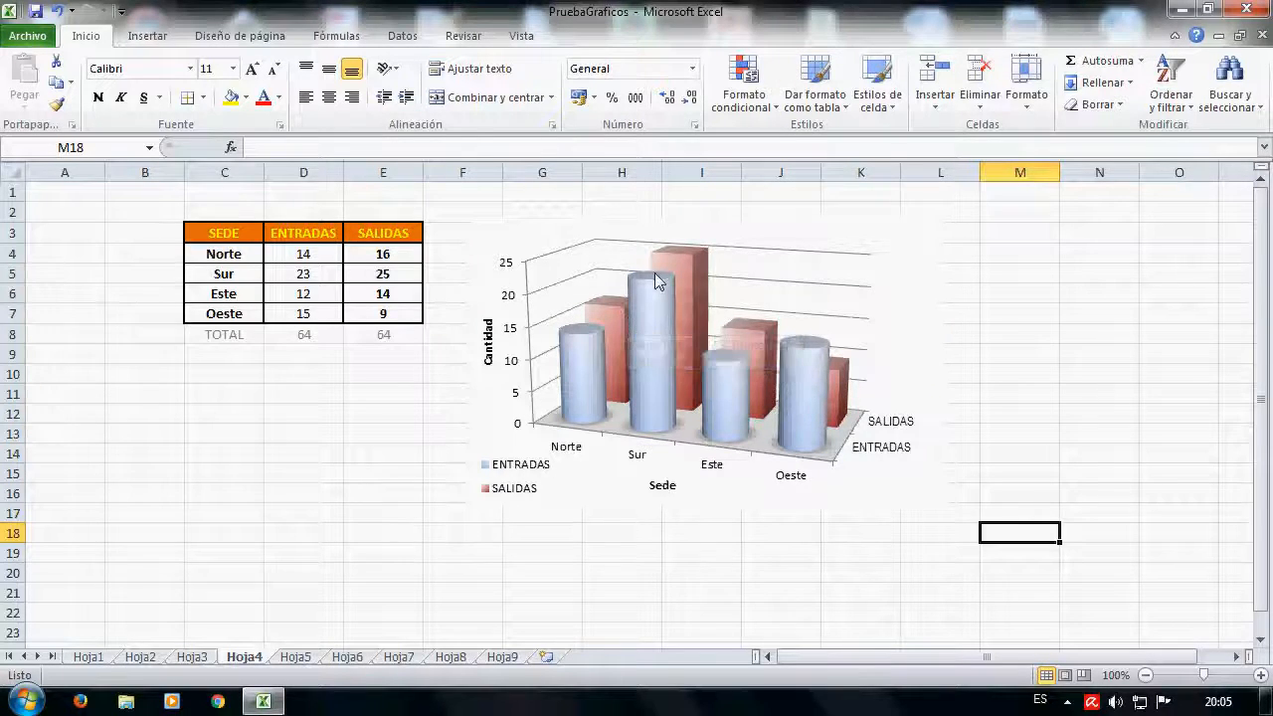
left_click(301, 661)
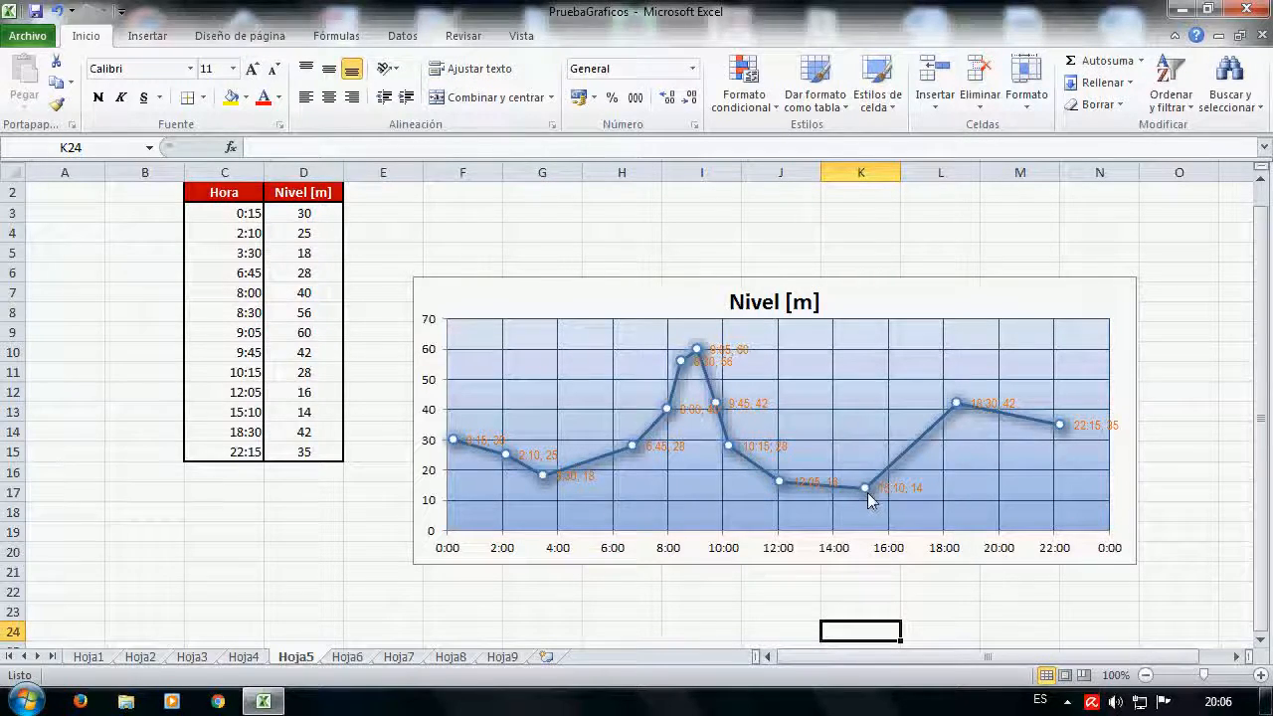
mouse_move(868, 491)
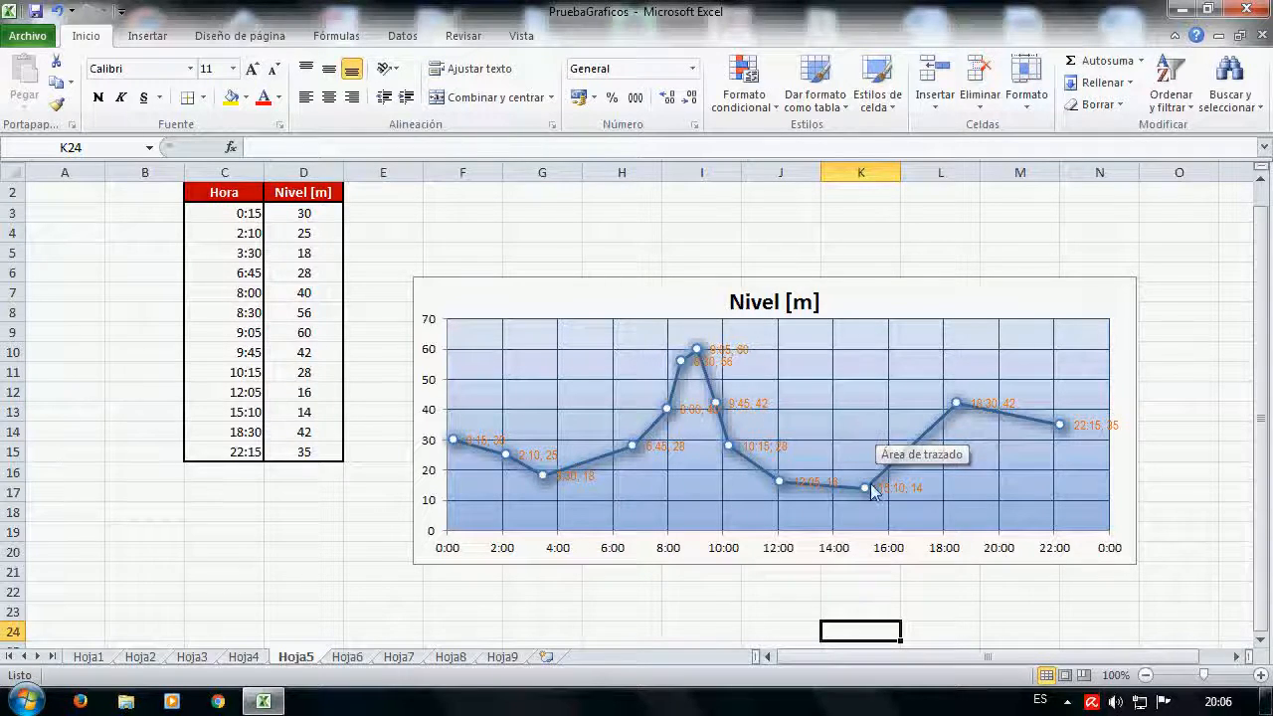
Examine the charts on Hoja6 through Hoja9, including the formula in C4 behind the Y = X²-3 curve.
left_click(347, 656)
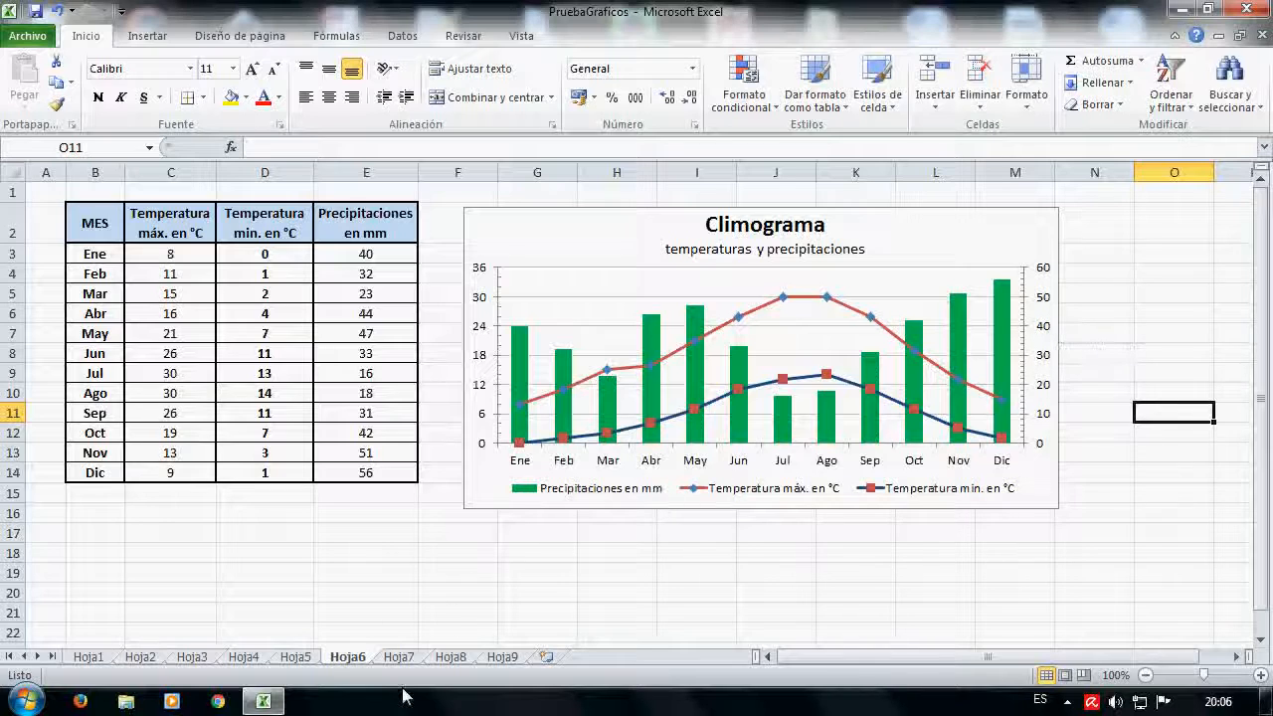
left_click(399, 657)
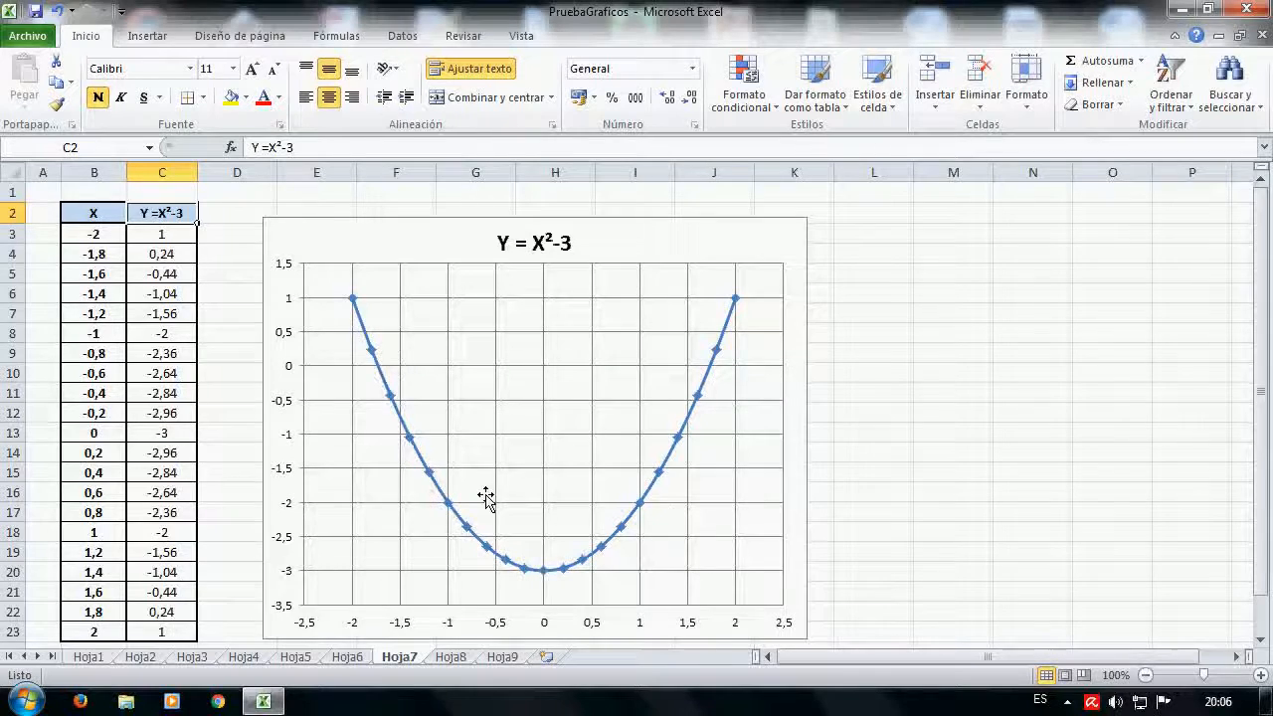
left_click(156, 250)
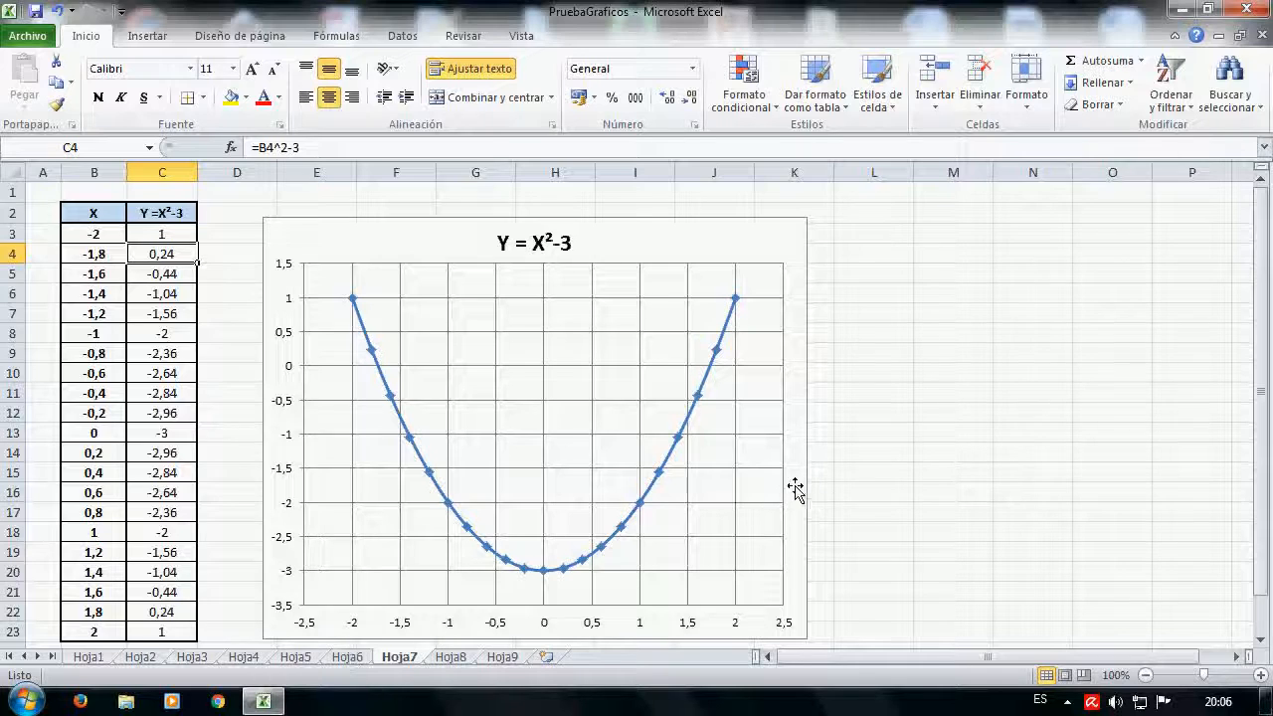
left_click(756, 243)
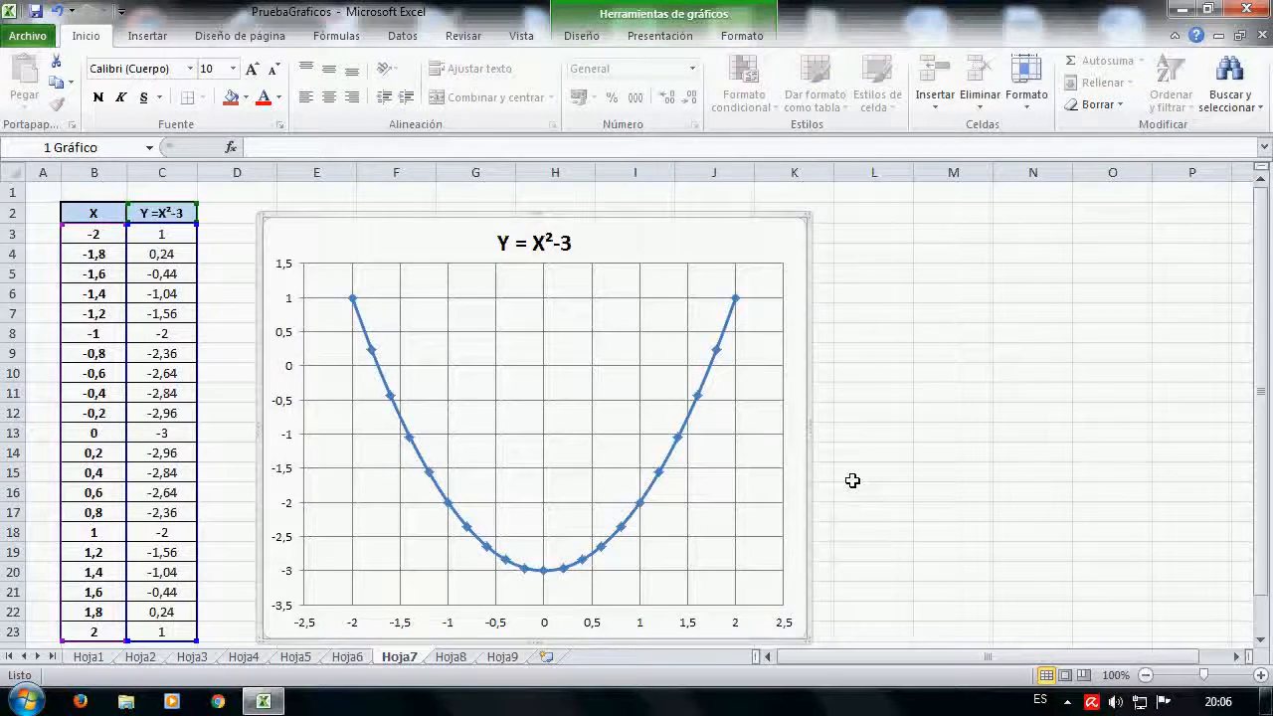
left_click(455, 660)
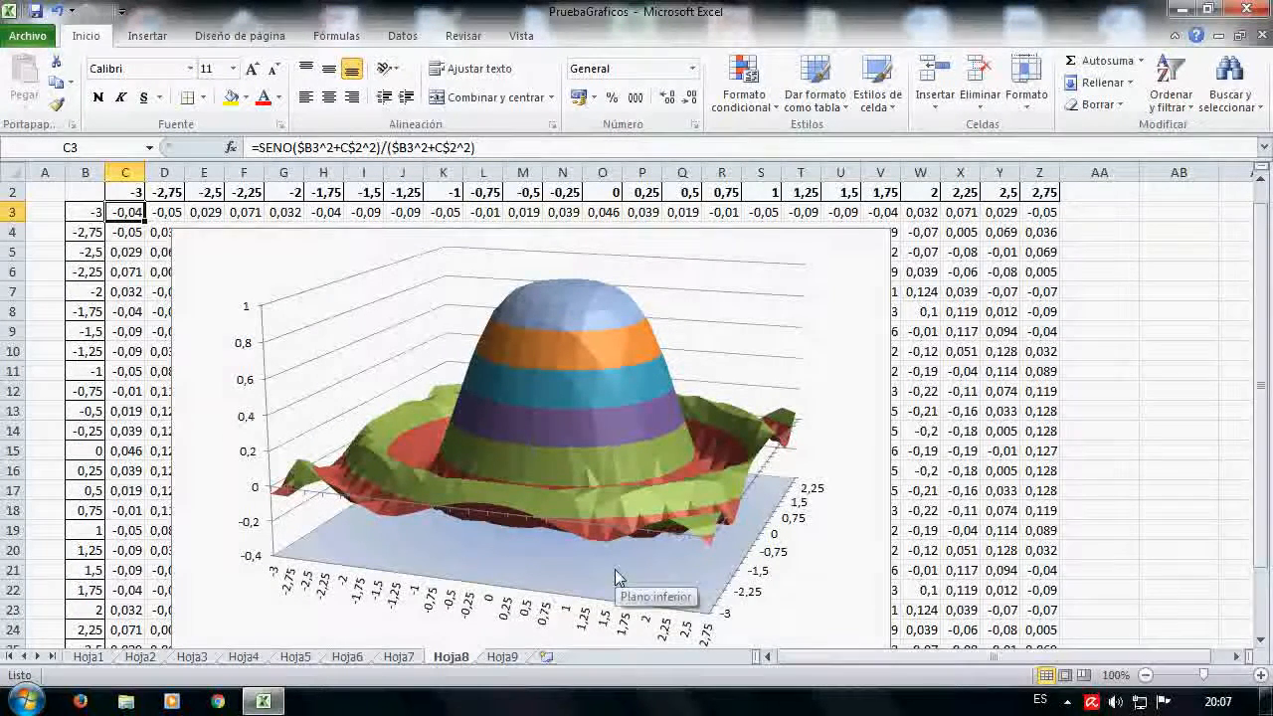
left_click(503, 657)
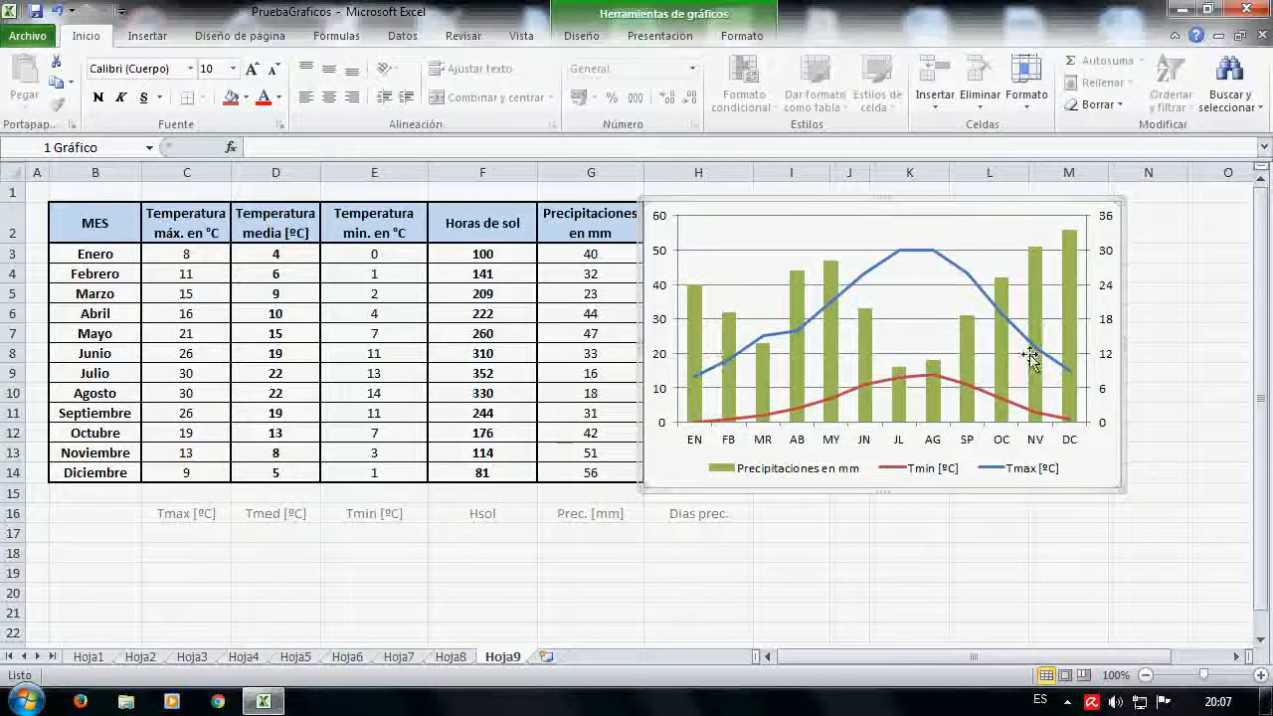
Inspect the temperature and precipitation series of the Climograma chart on Hoja6, after revisiting Hoja1.
left_click(87, 656)
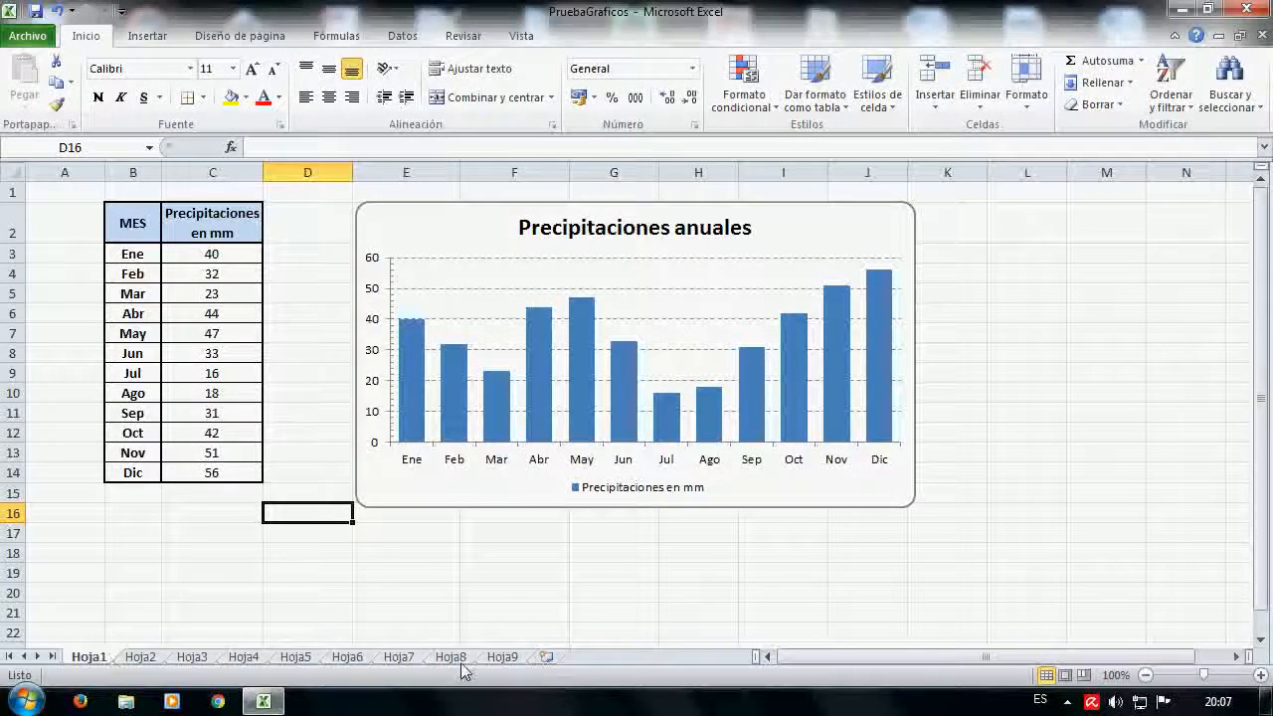
left_click(347, 658)
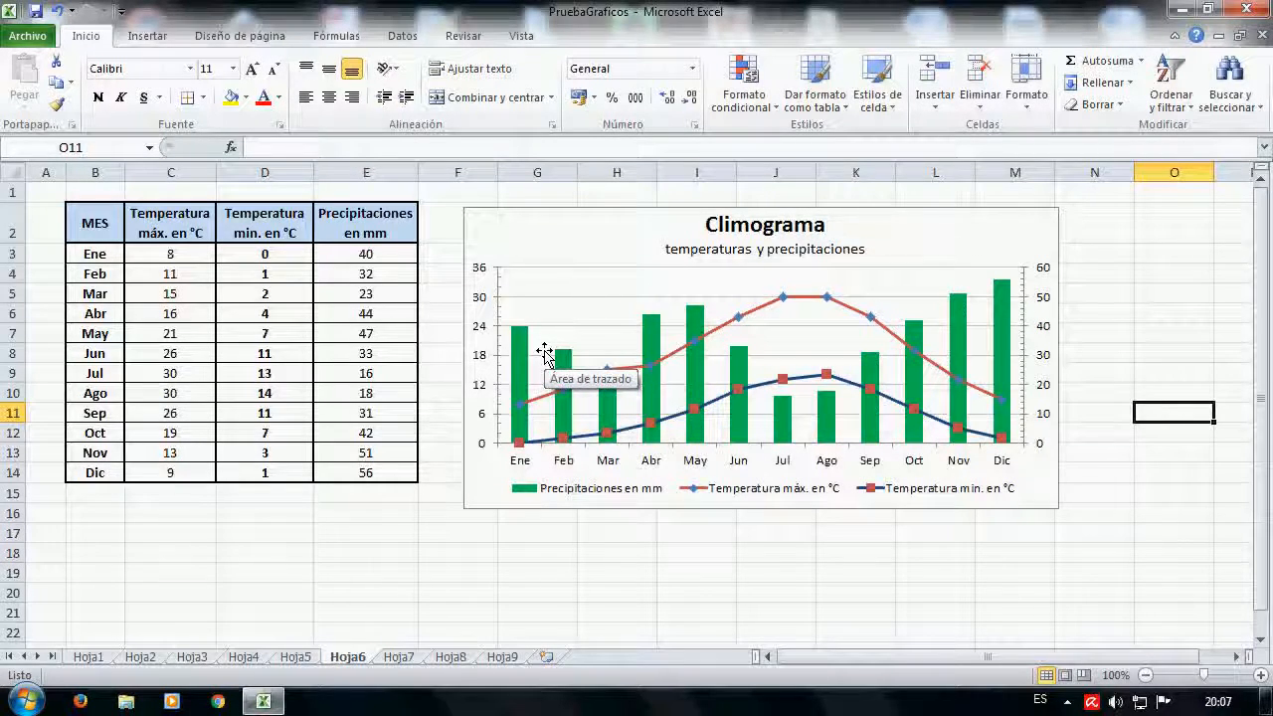
mouse_move(560, 363)
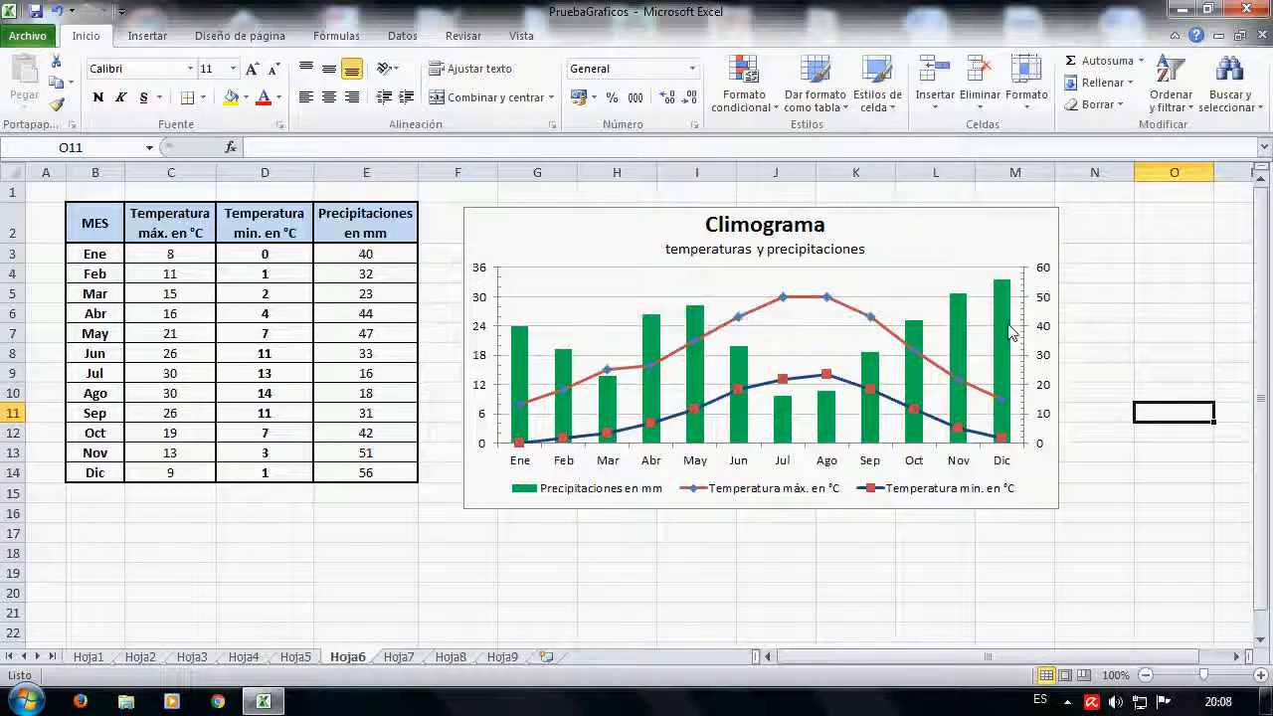
mouse_move(872, 394)
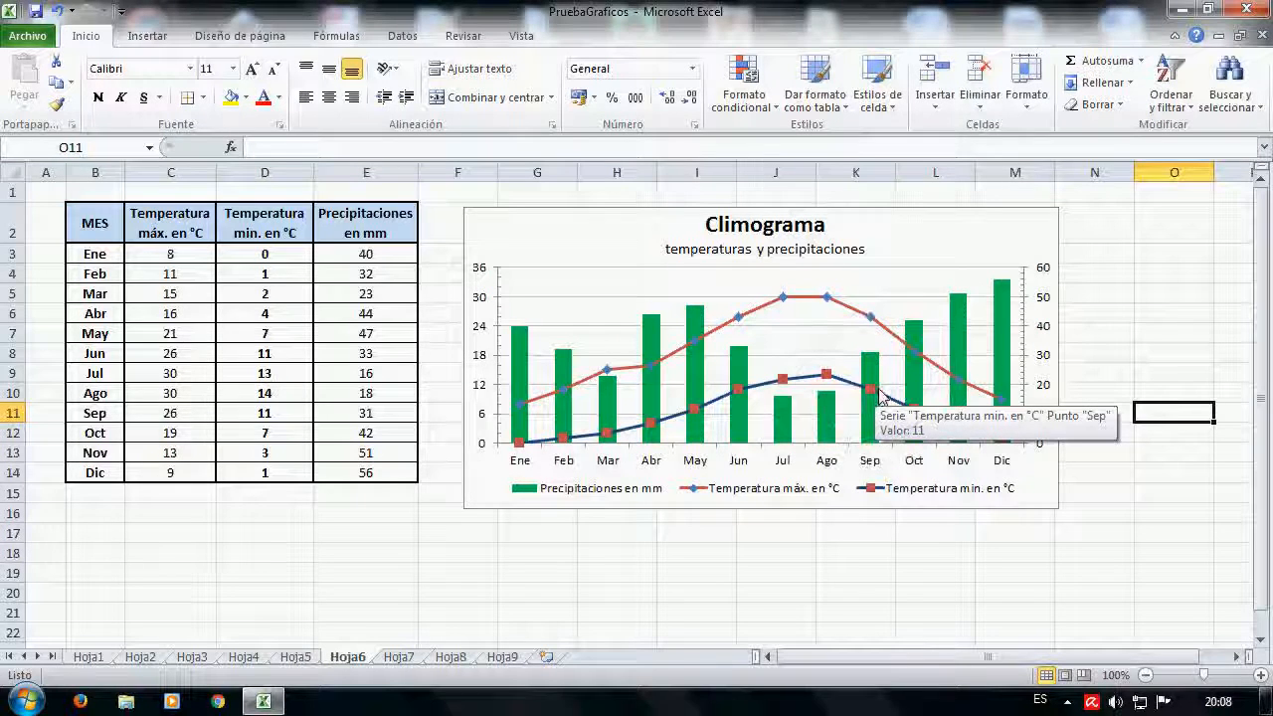
mouse_move(883, 338)
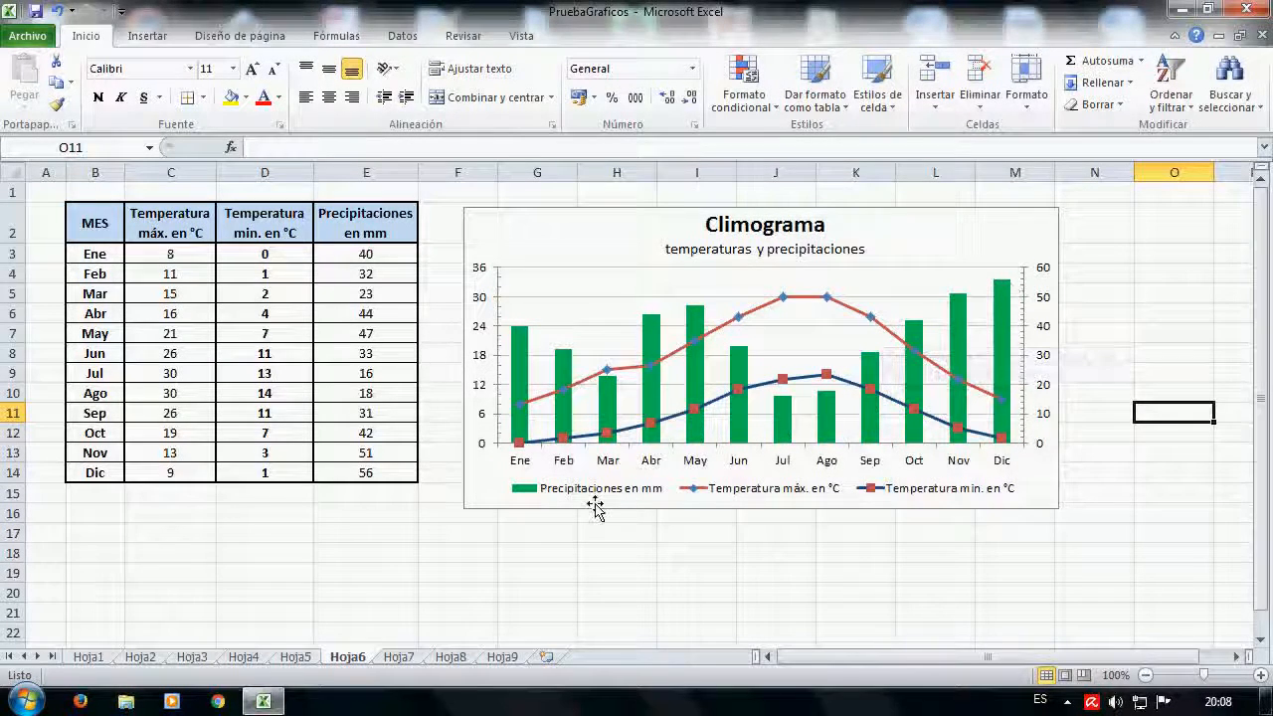
Compare the chart types, axes and legends across sheets Hoja4 to Hoja9, ending on the Climograma in Hoja6.
left_click(311, 659)
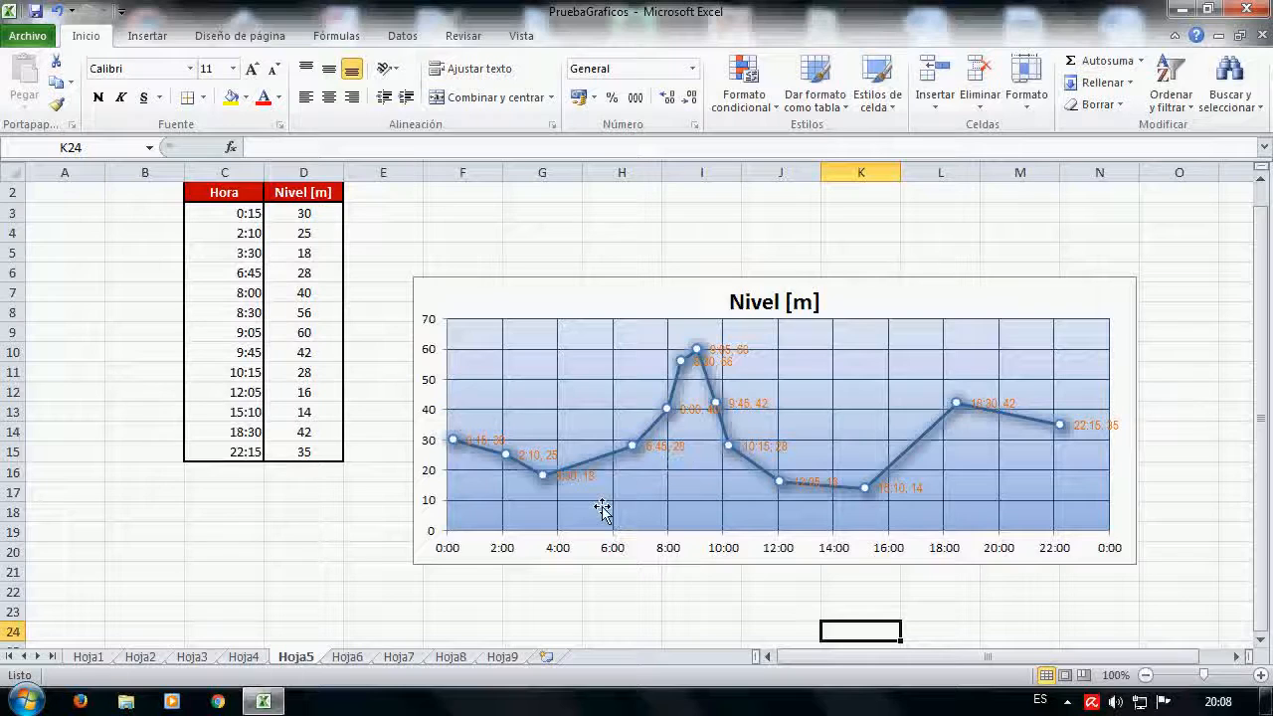
left_click(417, 657)
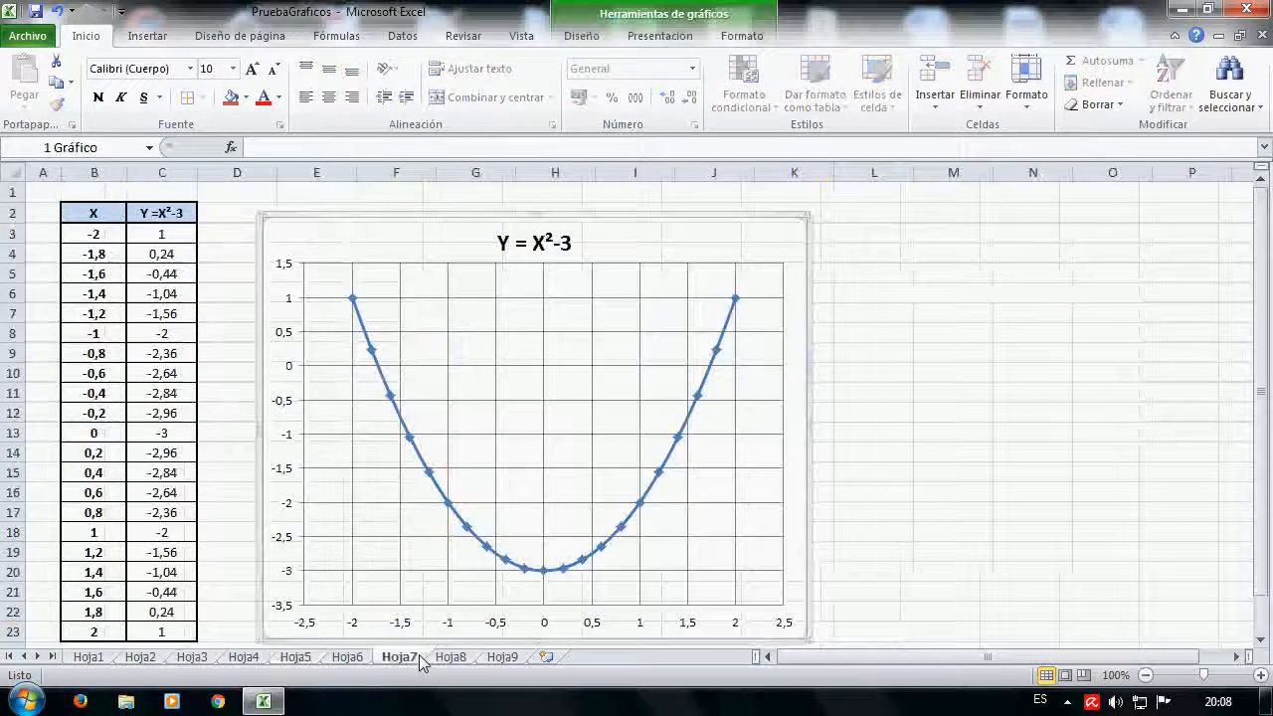
left_click(345, 656)
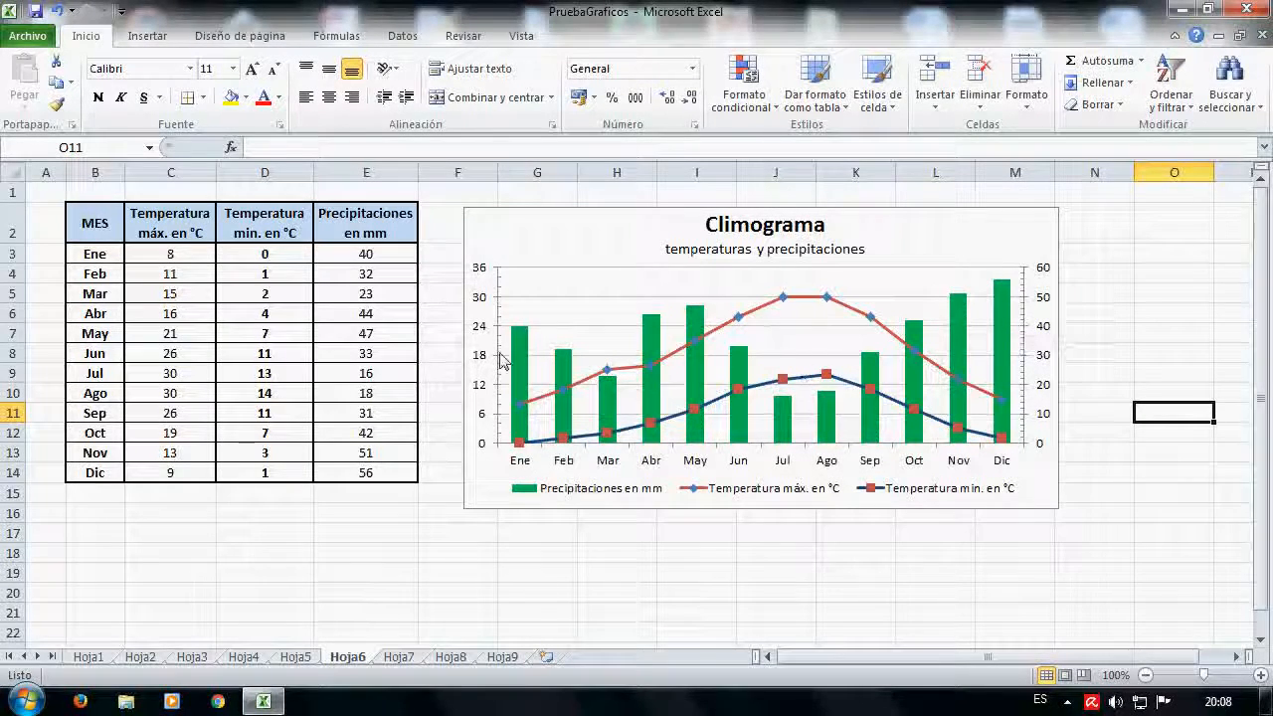
left_click(398, 658)
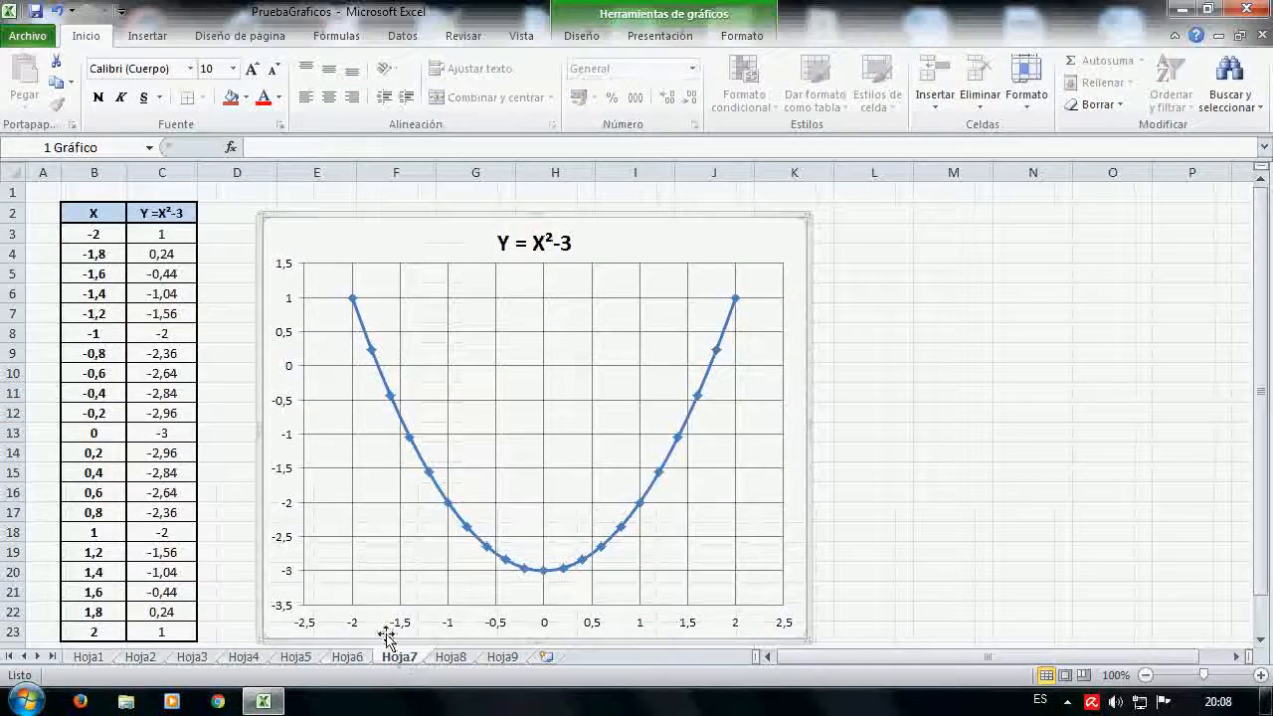
left_click(348, 658)
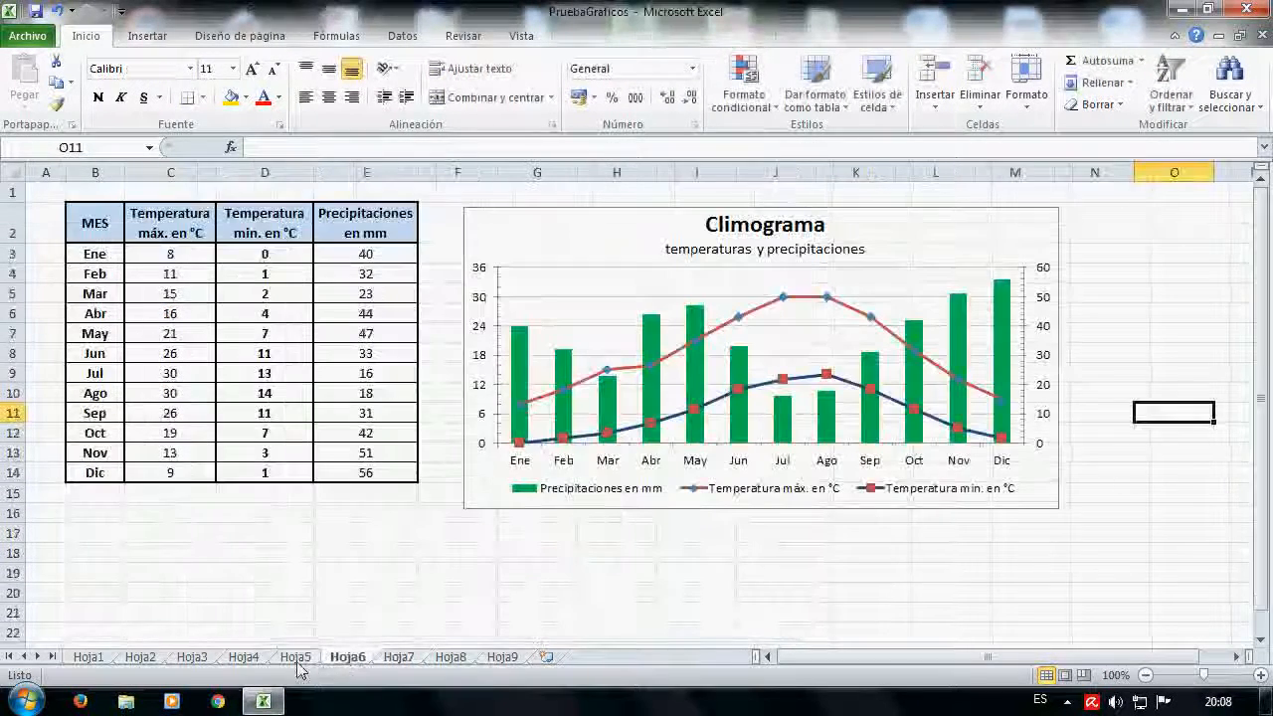
left_click(295, 658)
left_click(244, 658)
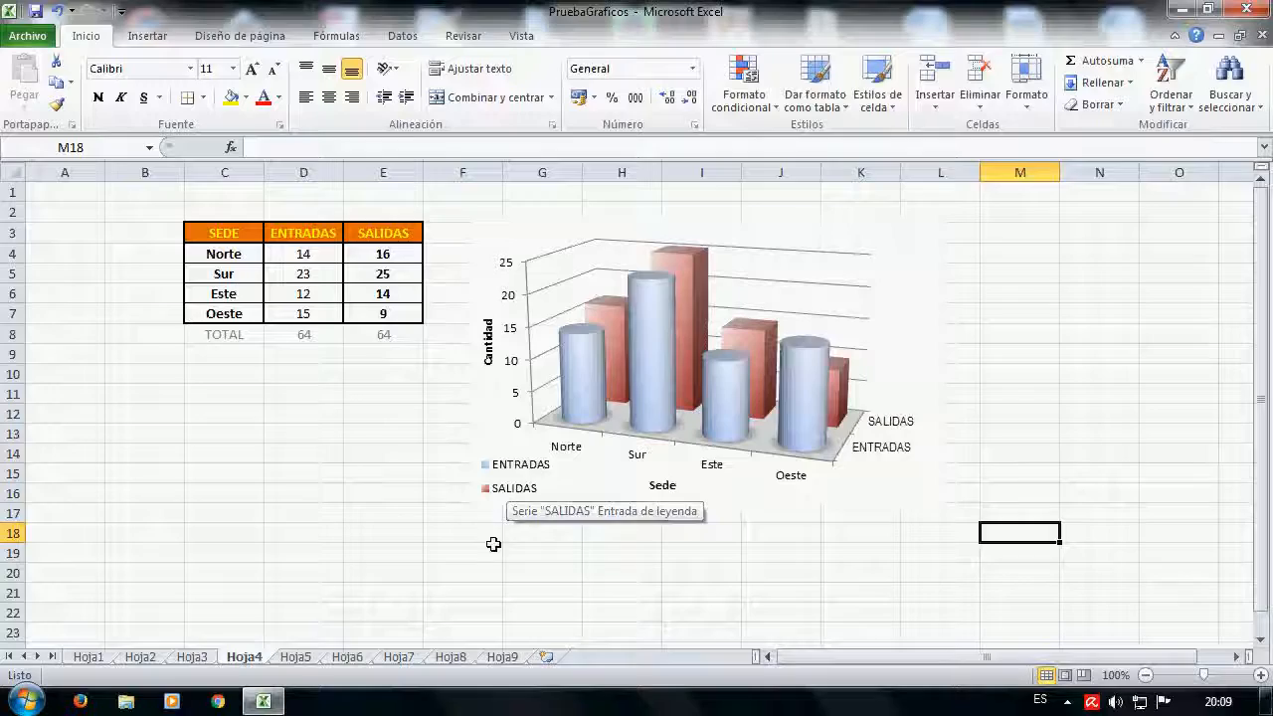
left_click(466, 658)
left_click(500, 658)
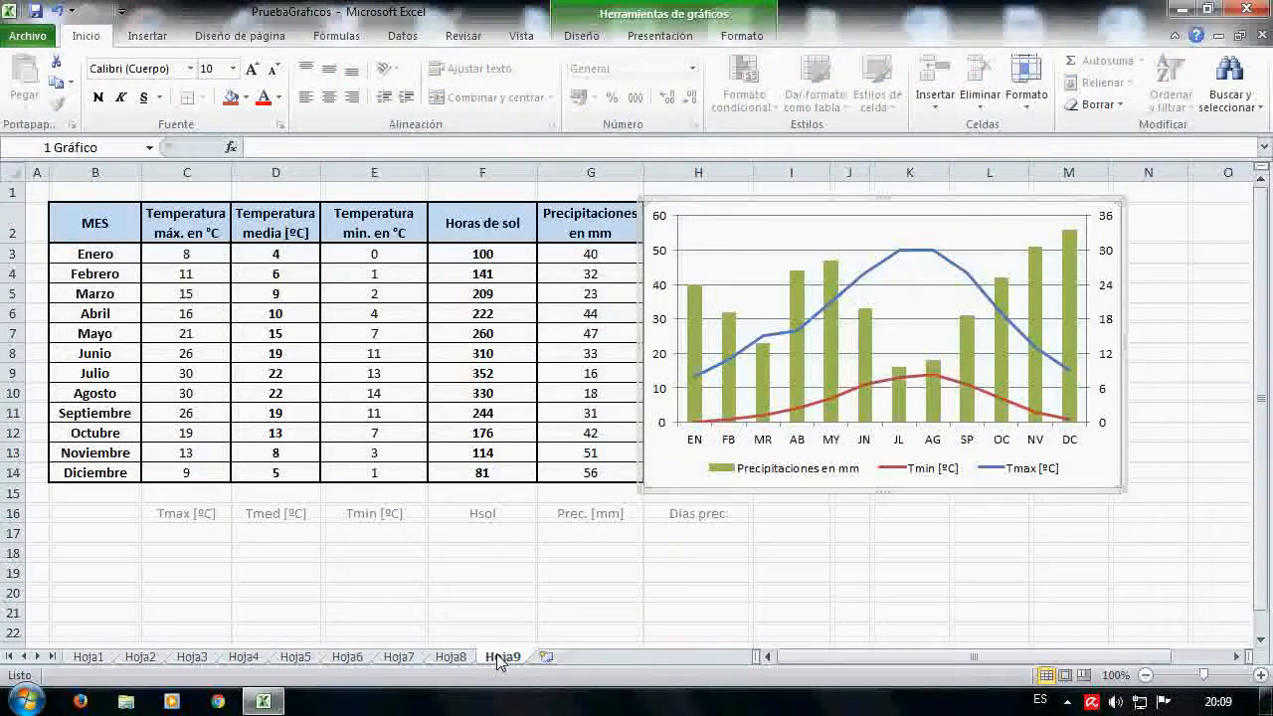
left_click(453, 658)
left_click(399, 658)
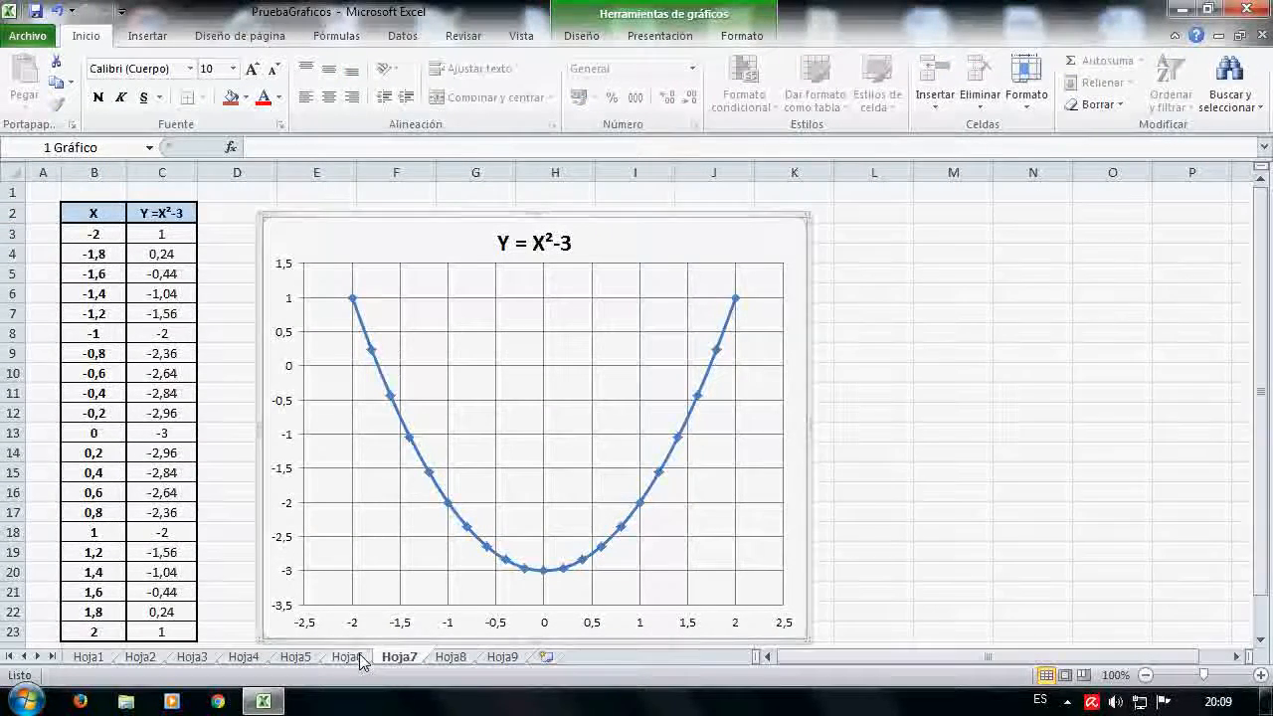
left_click(359, 659)
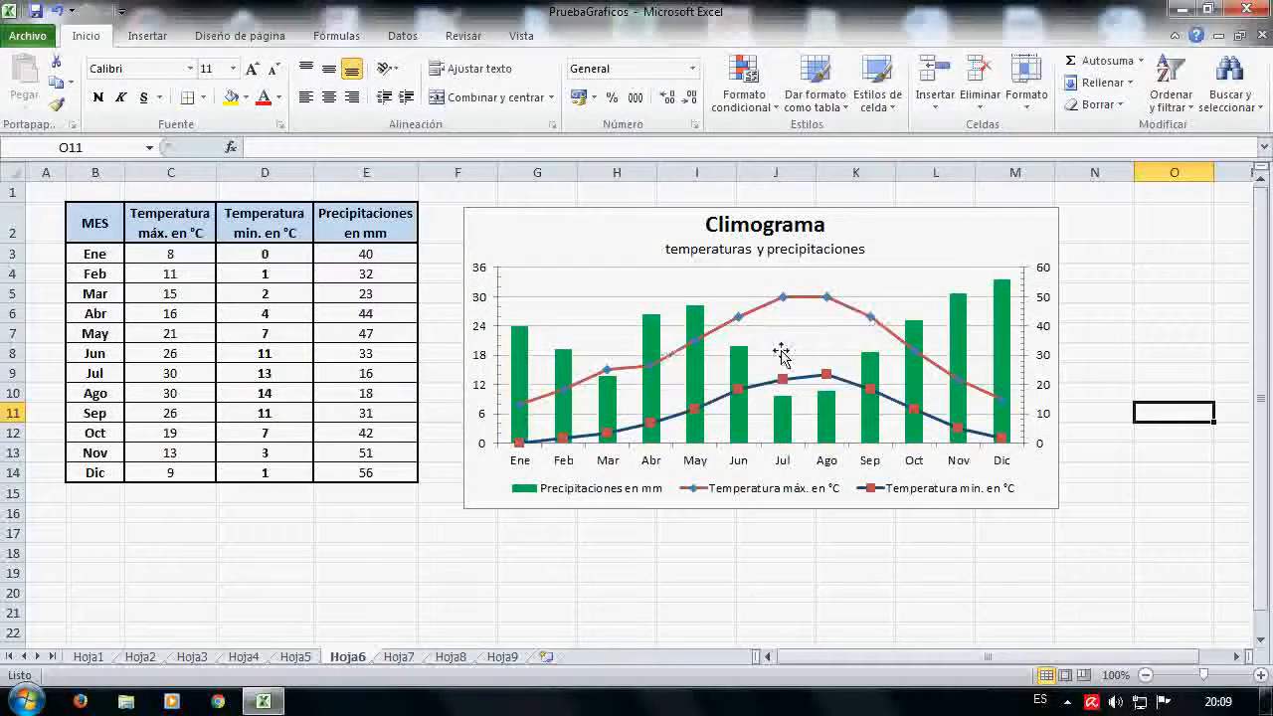
Select the Climograma chart and view the list of its selectable chart elements without changing the selection.
left_click(628, 229)
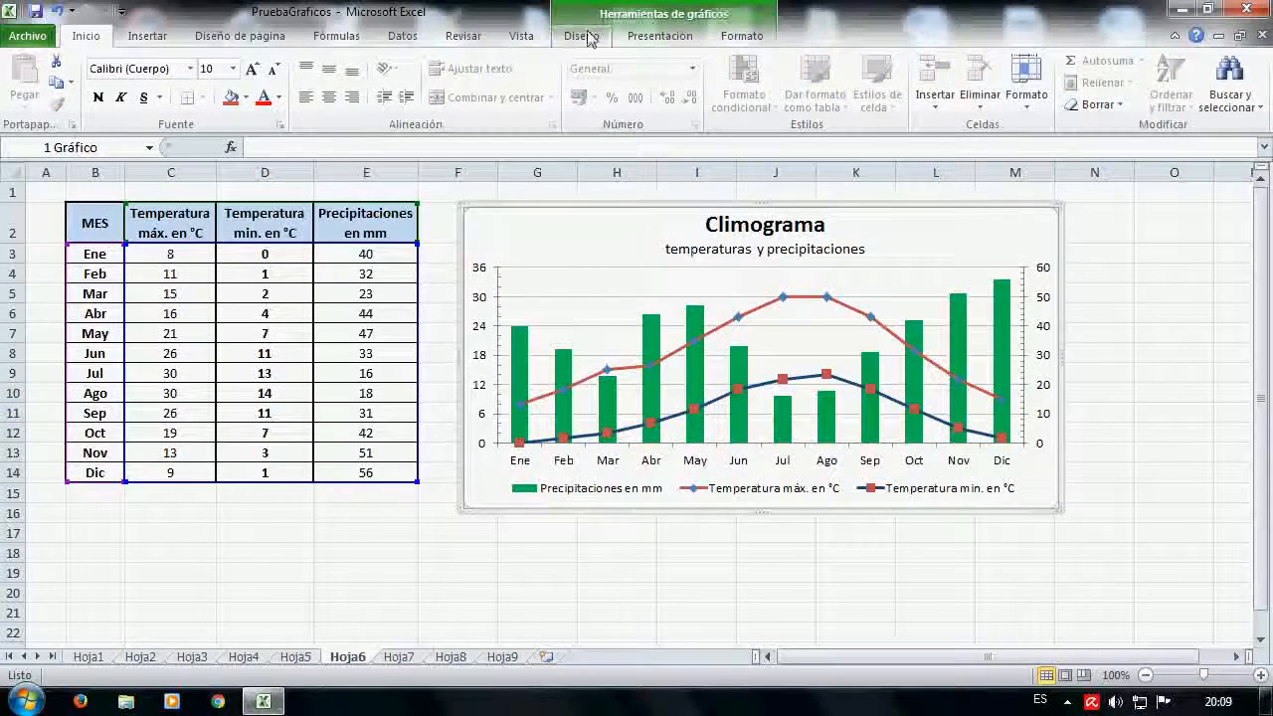
left_click(701, 38)
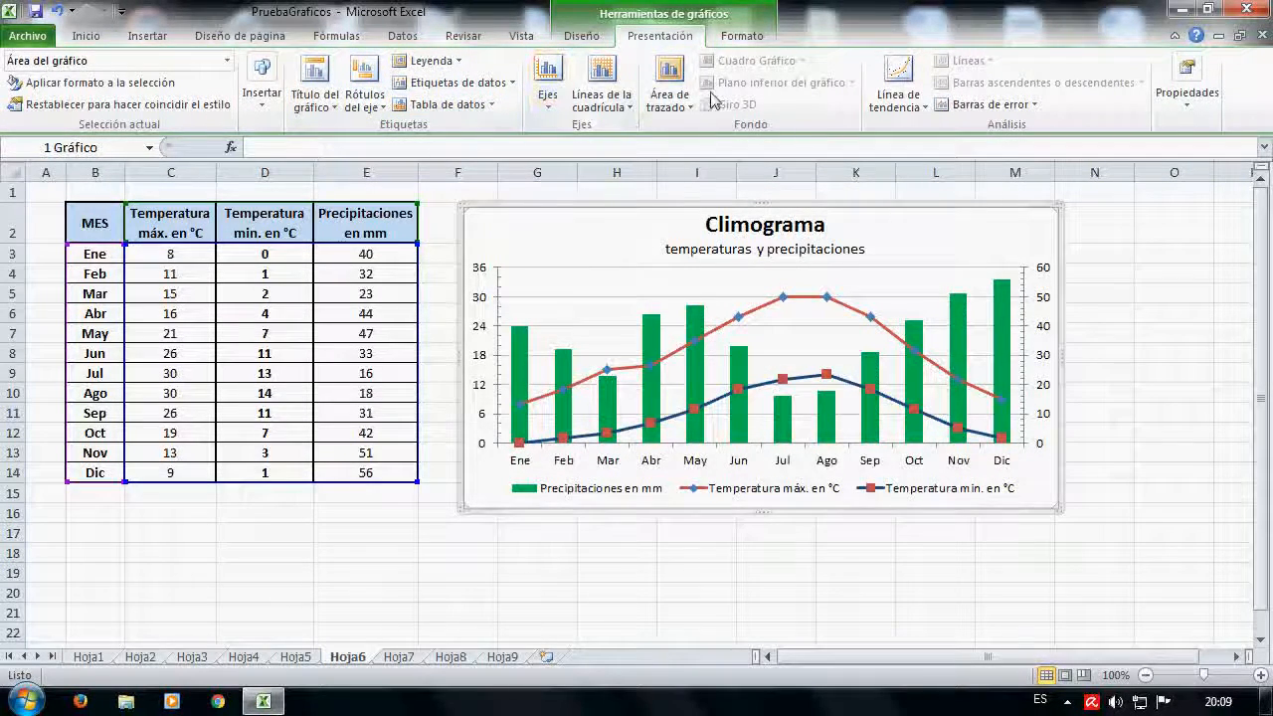
left_click(228, 62)
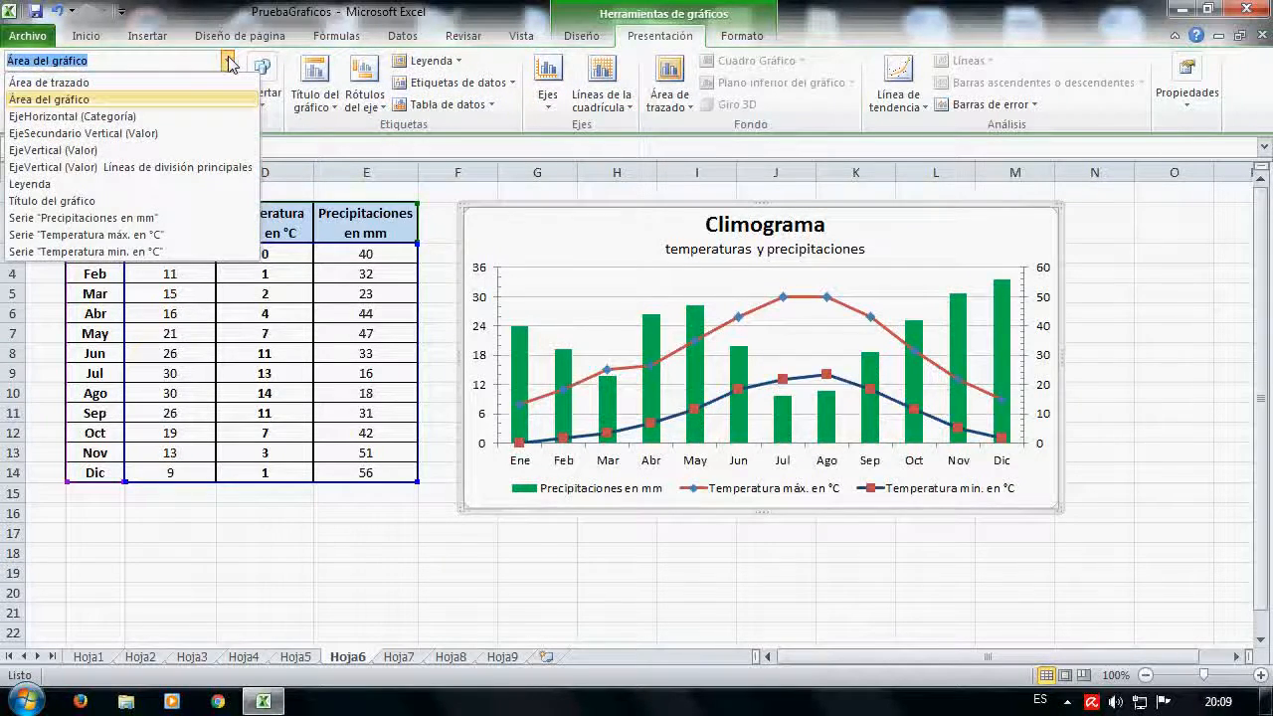
left_click(227, 61)
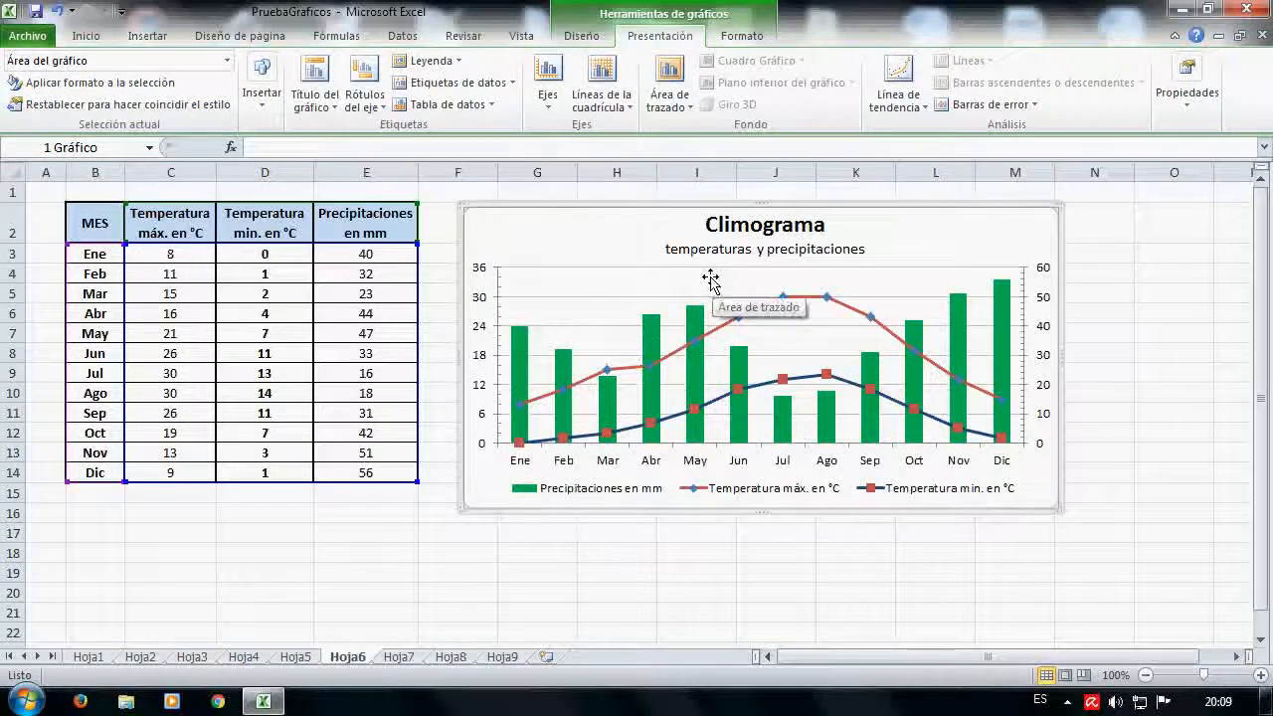
Delete the "Precipitaciones anuales" column chart from Hoja1, keeping the monthly data table.
left_click(110, 657)
left_click(223, 601)
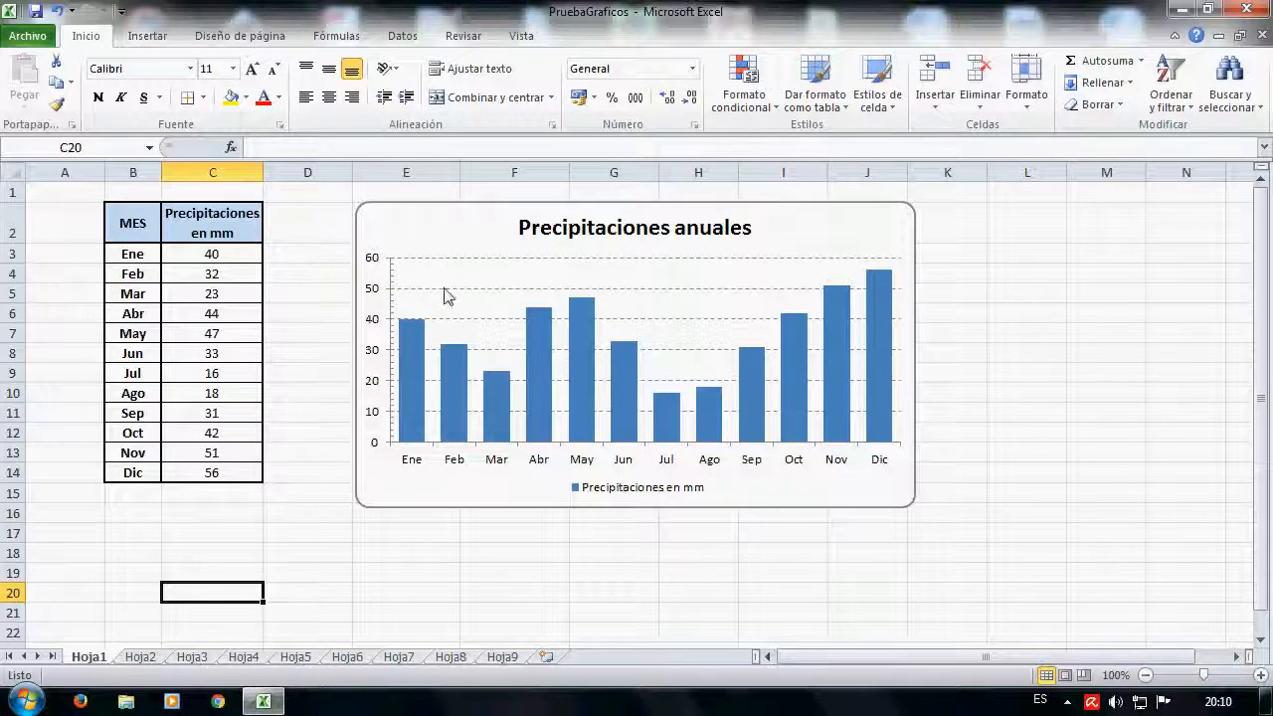
left_click(462, 213)
key("Delete")
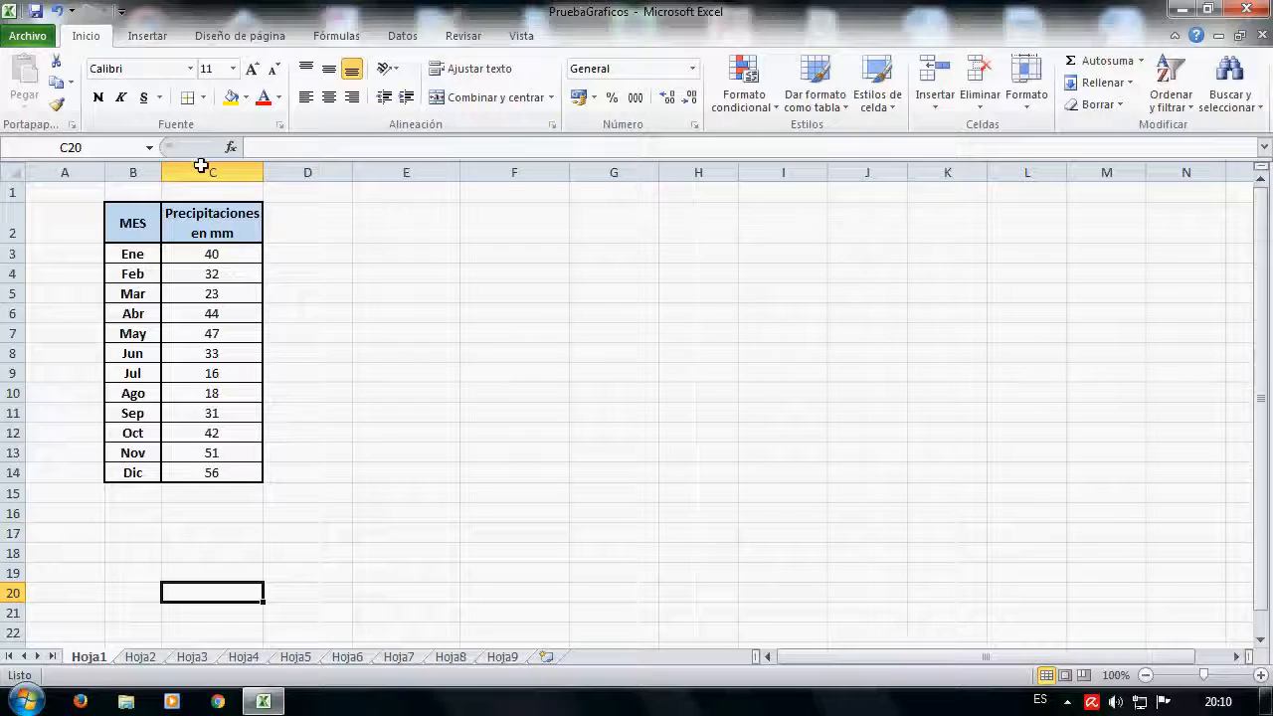
Insert a clustered column chart from the MES and Precipitaciones en mm table, range B2:C14.
left_click_drag(142, 218, 238, 474)
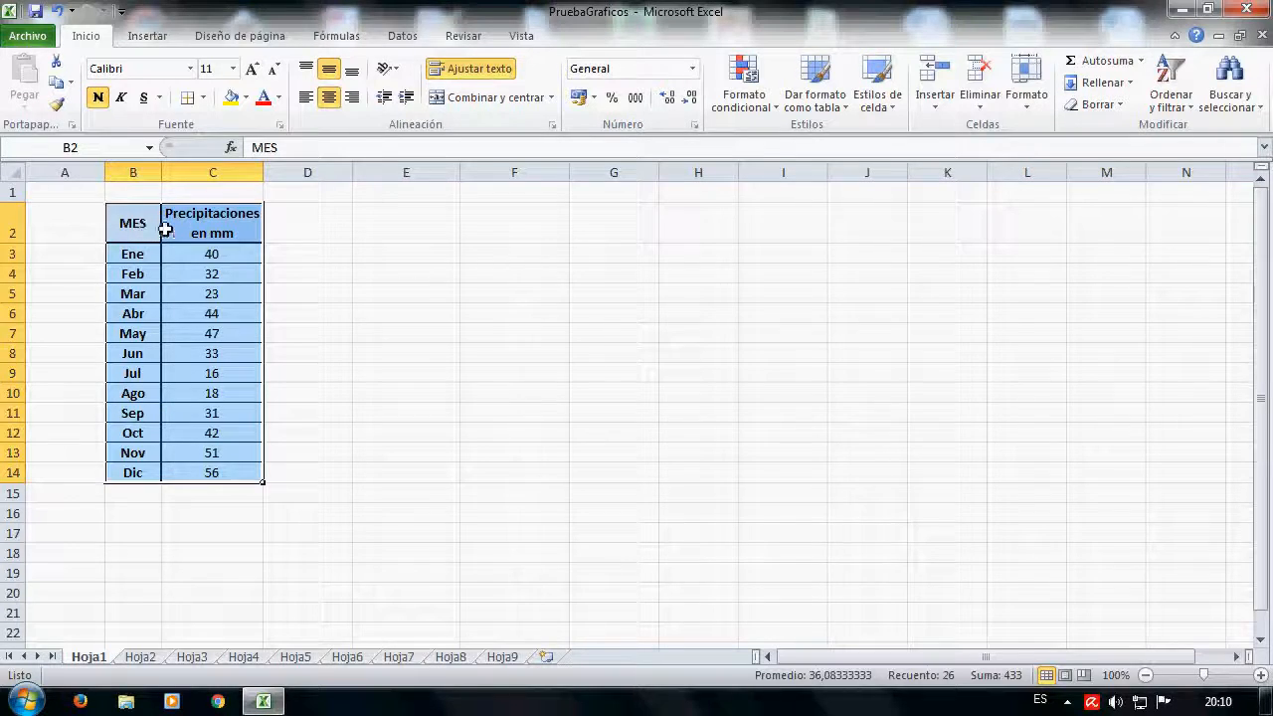
left_click(163, 36)
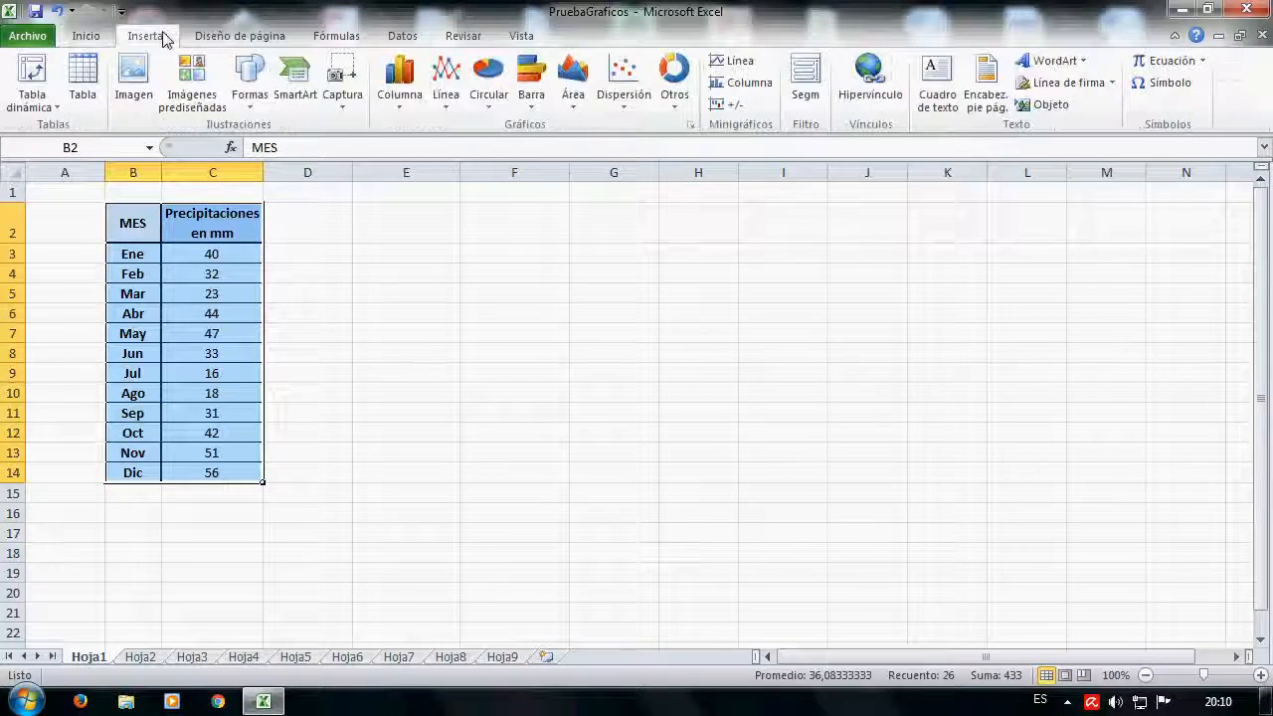
left_click(690, 125)
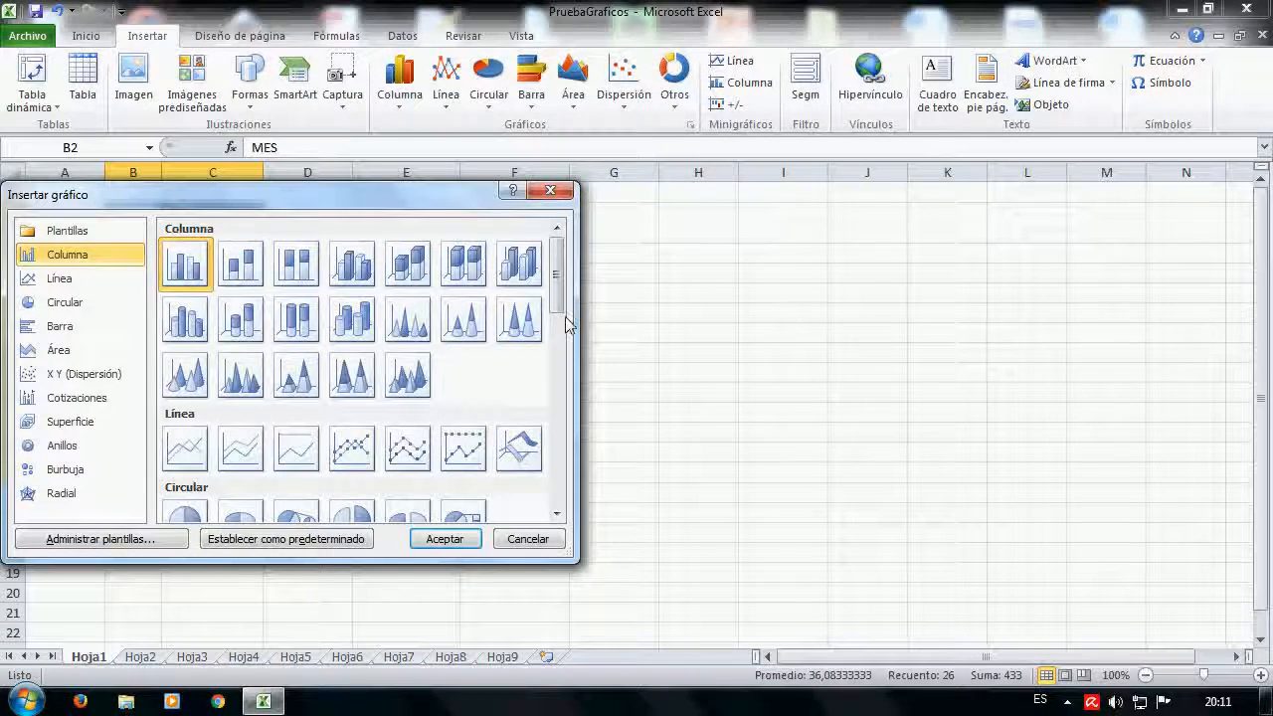
left_click_drag(557, 298, 596, 270)
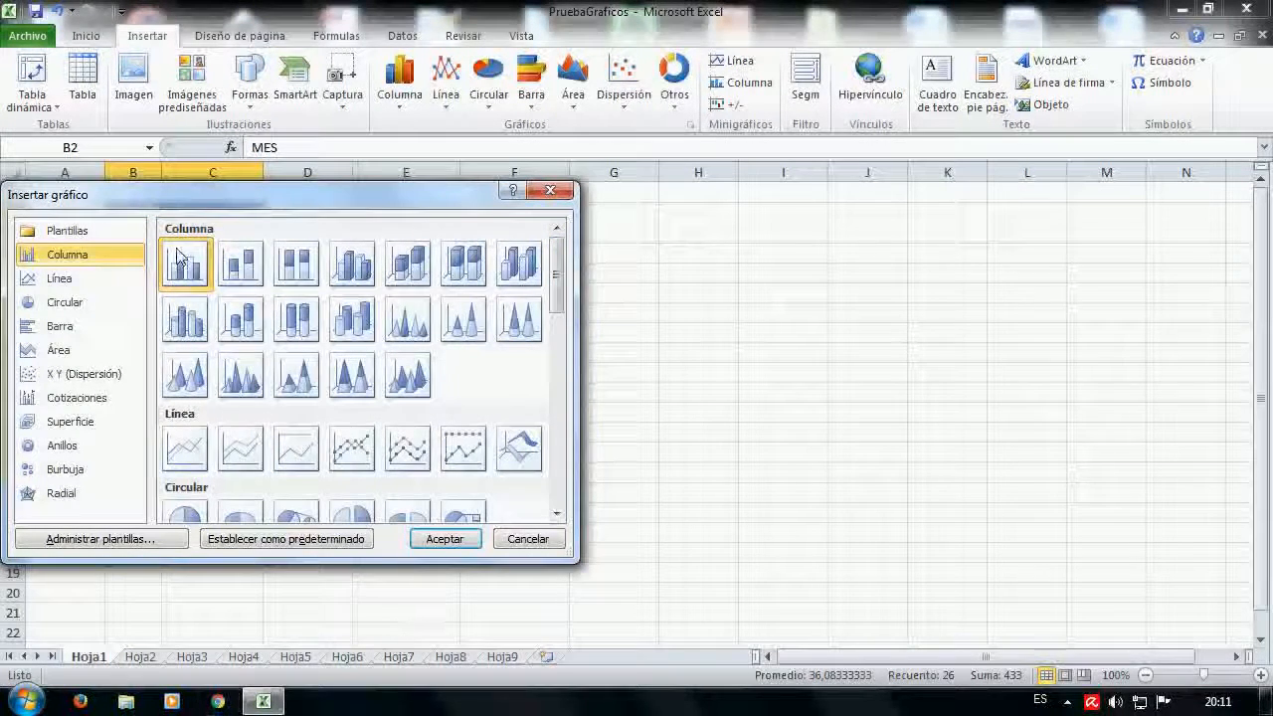
left_click(443, 539)
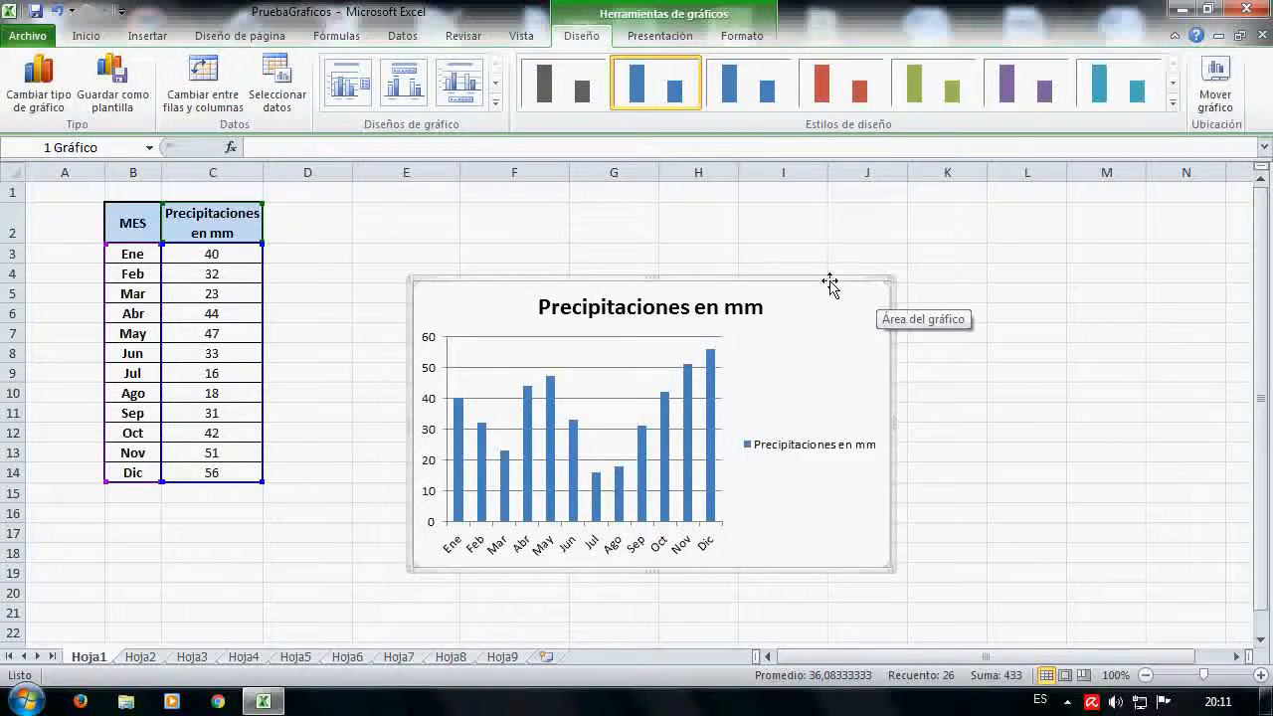
Move the chart beside the data table, level with row 2, and widen it to the end of column J.
mouse_move(816, 288)
left_mouse_down()
mouse_move(824, 229)
mouse_move(785, 197)
mouse_move(742, 204)
left_mouse_up()
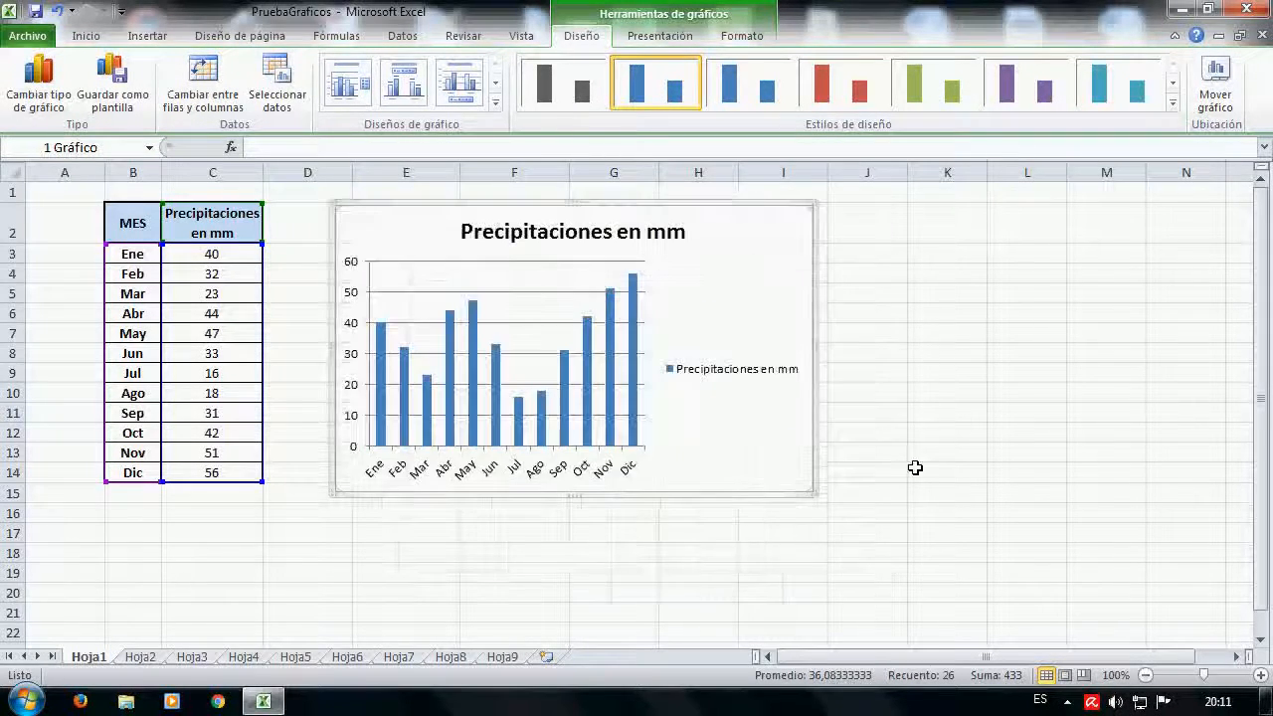
left_click_drag(815, 348, 904, 355)
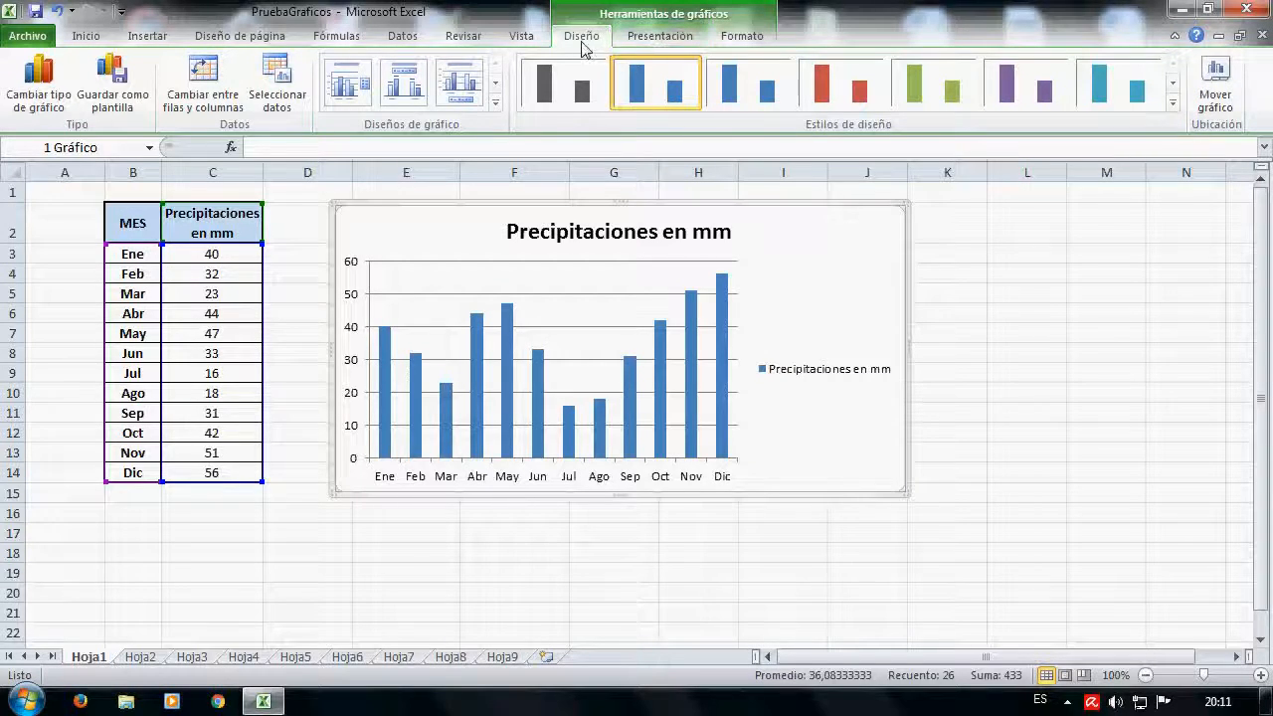
Format the chart's legend so that its position is Inferior, below the plot.
right_click(801, 318)
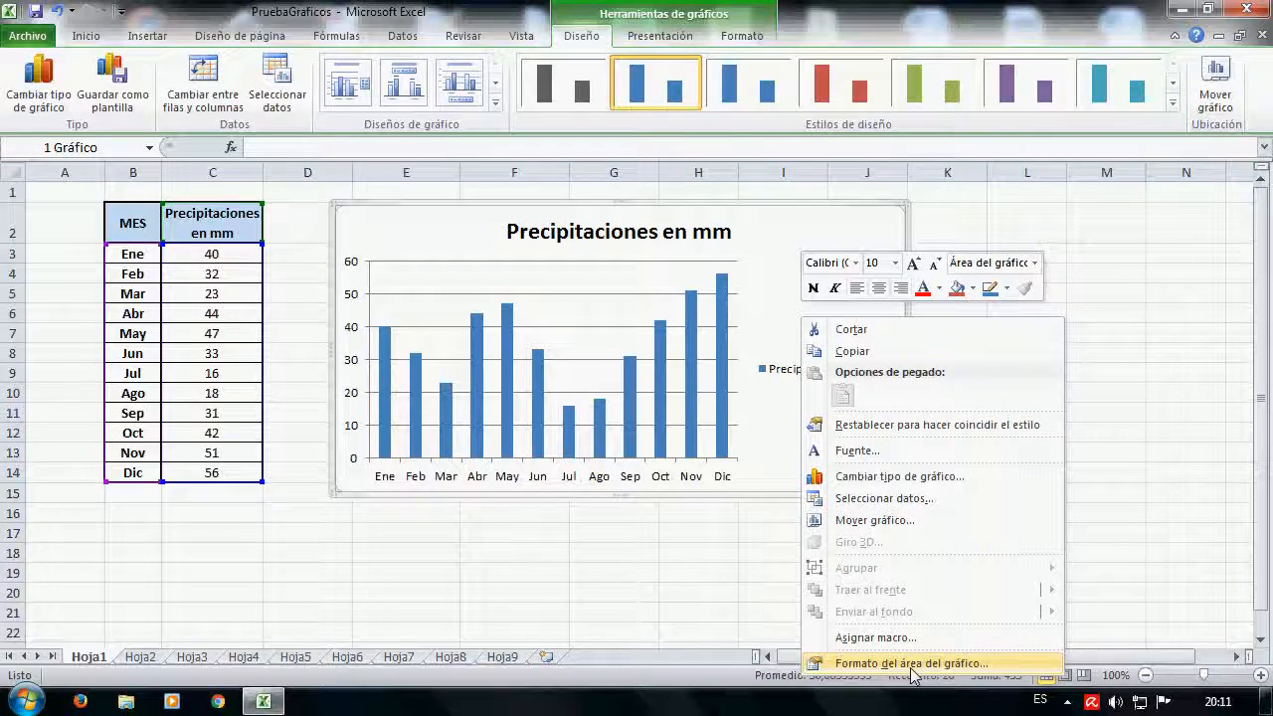
left_click(779, 371)
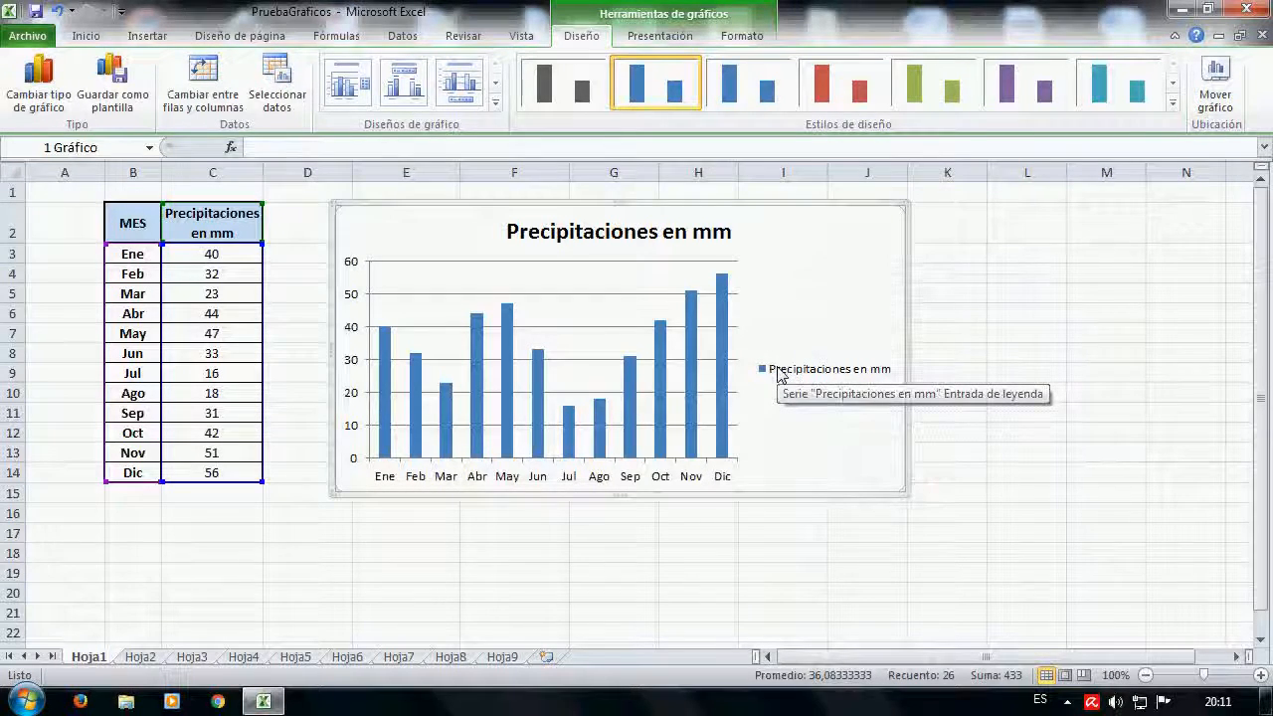
right_click(779, 372)
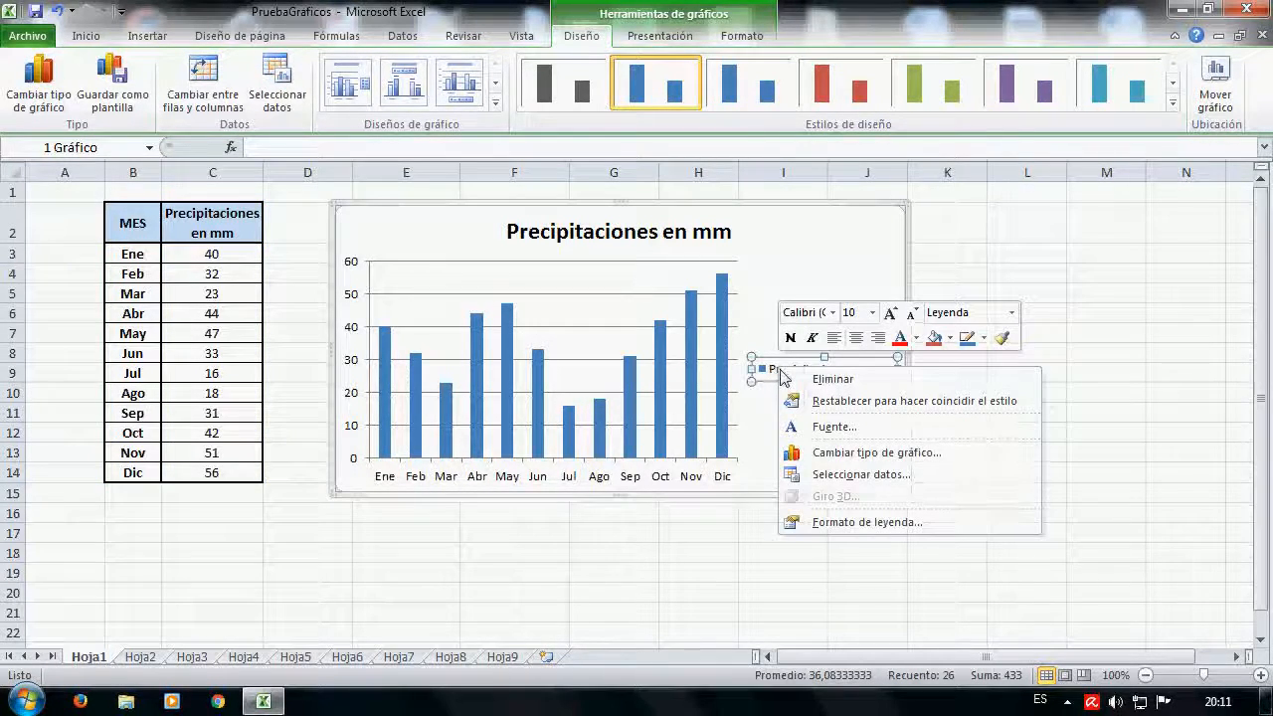
left_click(873, 524)
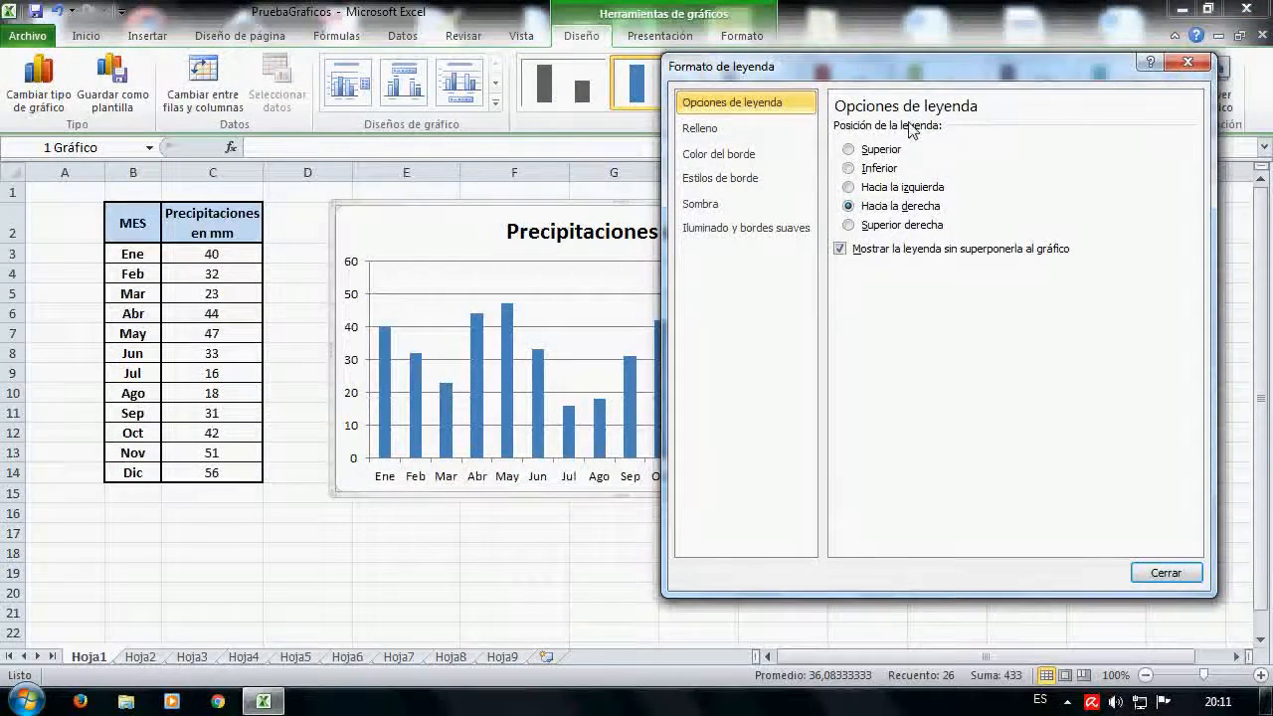
left_click(879, 171)
left_click(1159, 573)
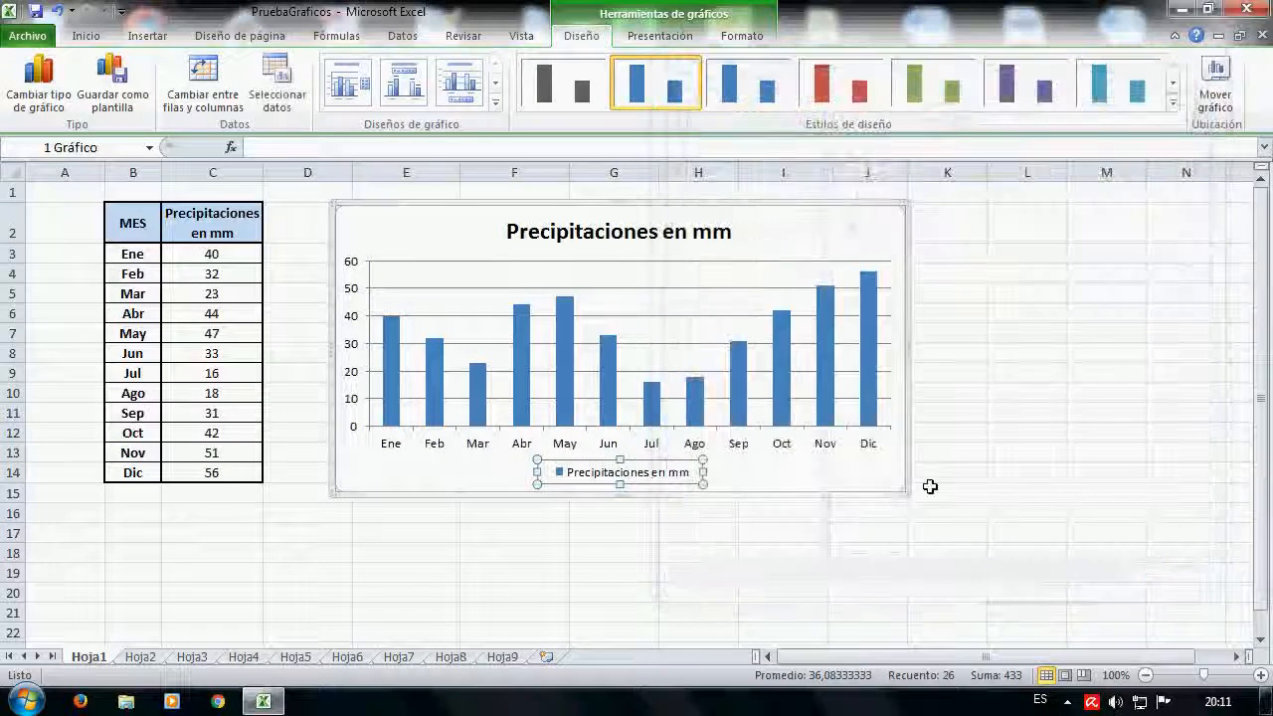
left_click(659, 38)
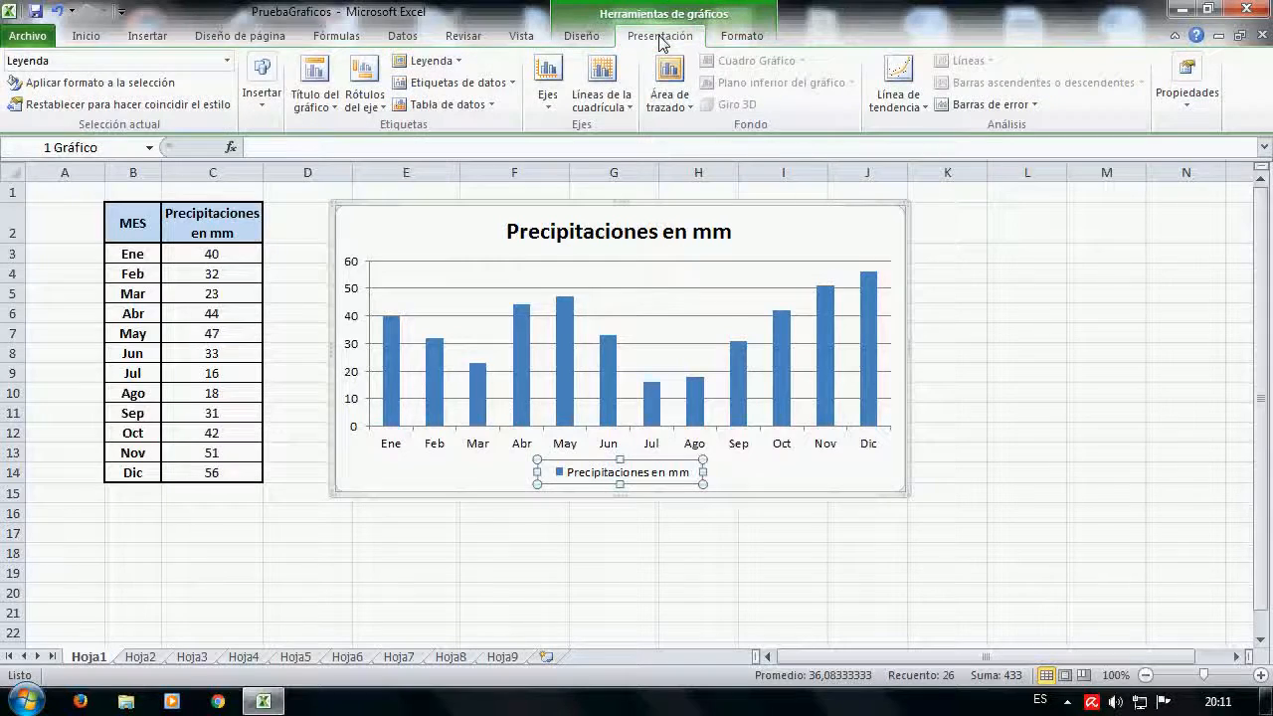
left_click(467, 63)
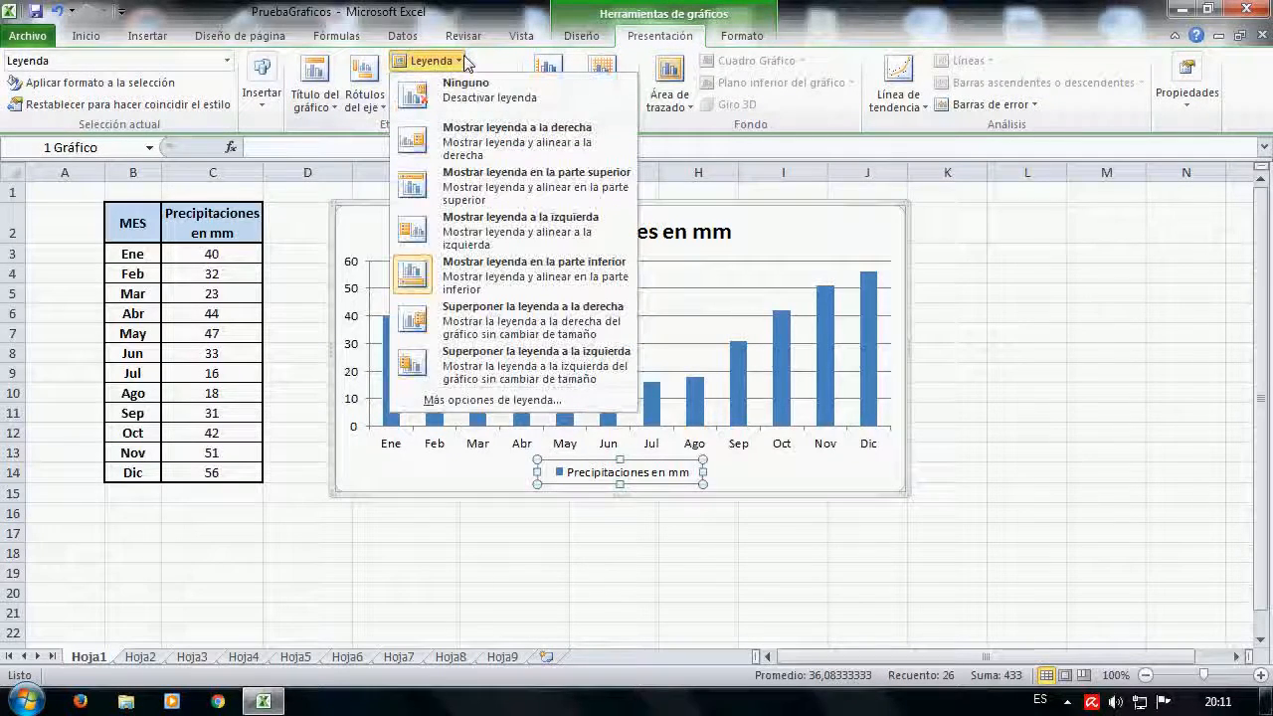
left_click(467, 63)
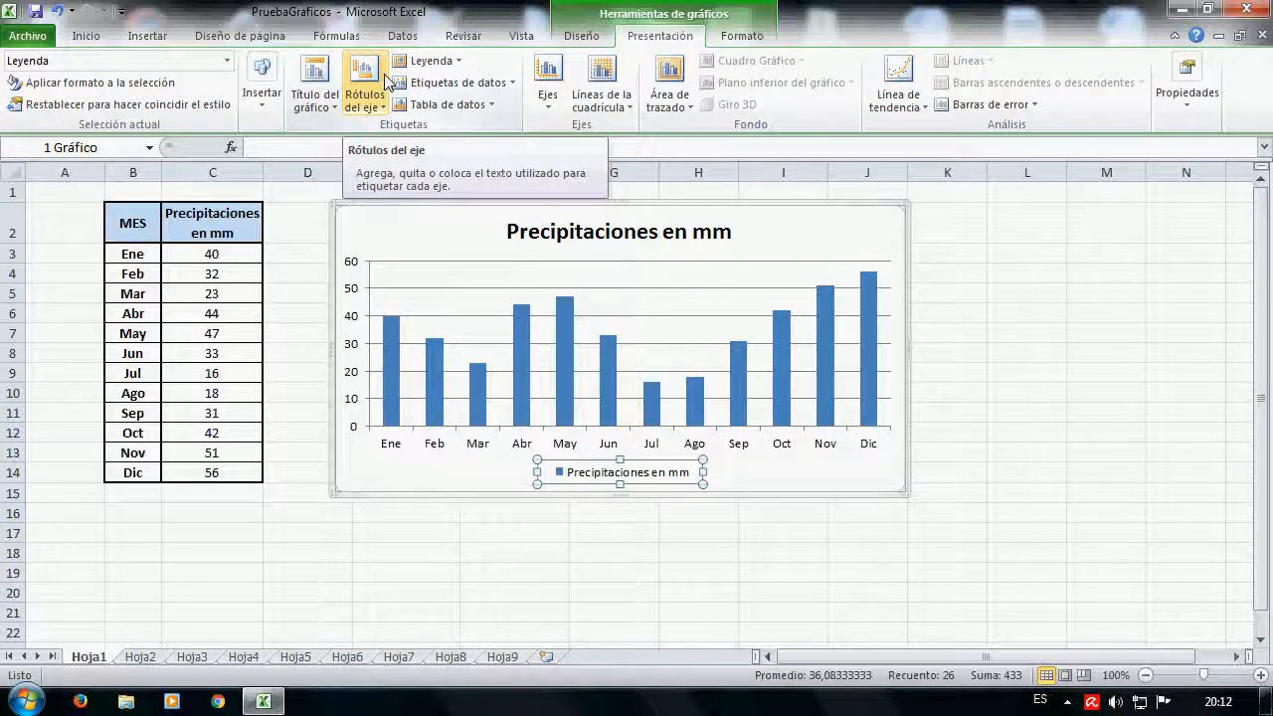
Change the chart title to "Precipitaciones anuales".
left_click(670, 222)
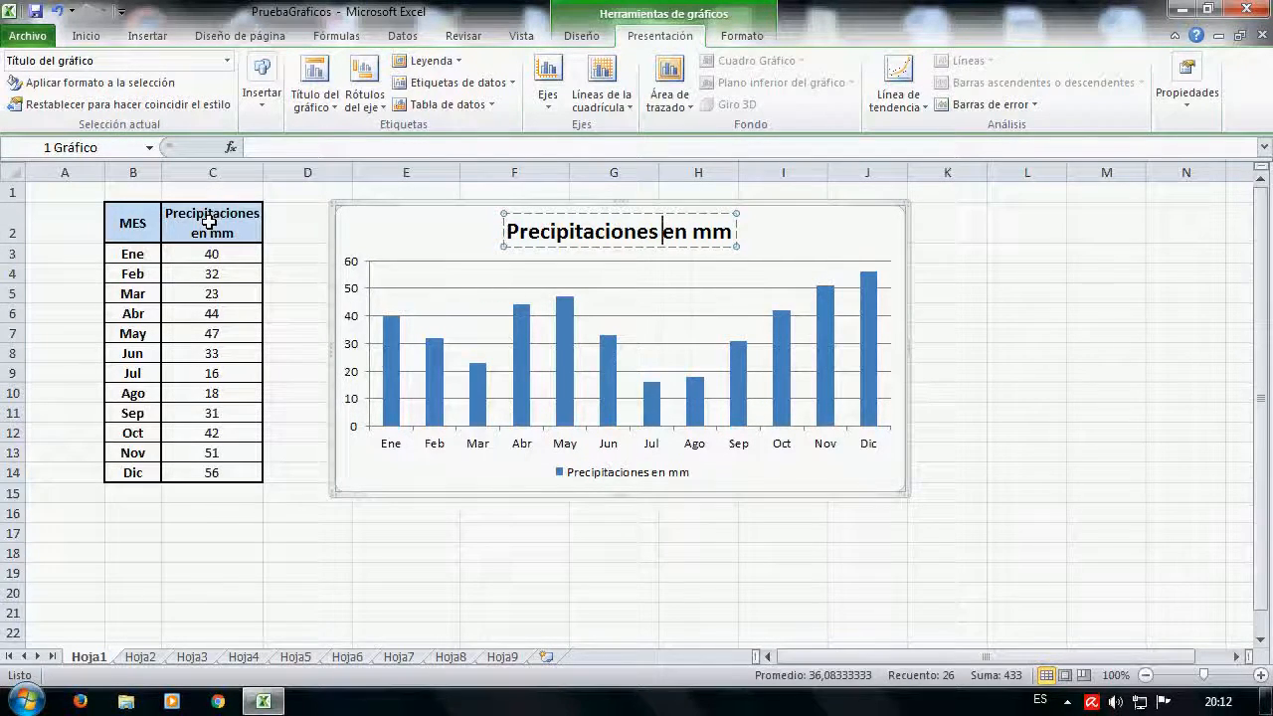
key("Delete")
key("Delete")
key("Delete")
key("Delete")
key("Delete")
key("Delete")
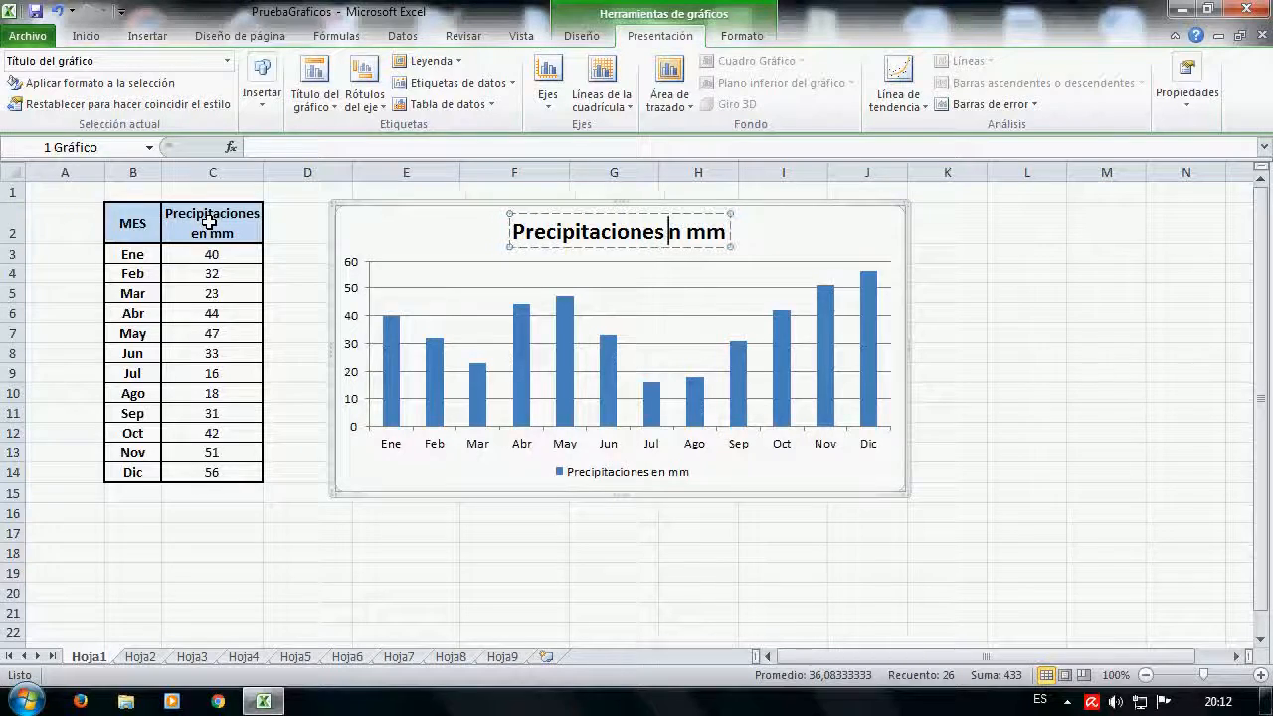
type("anuales")
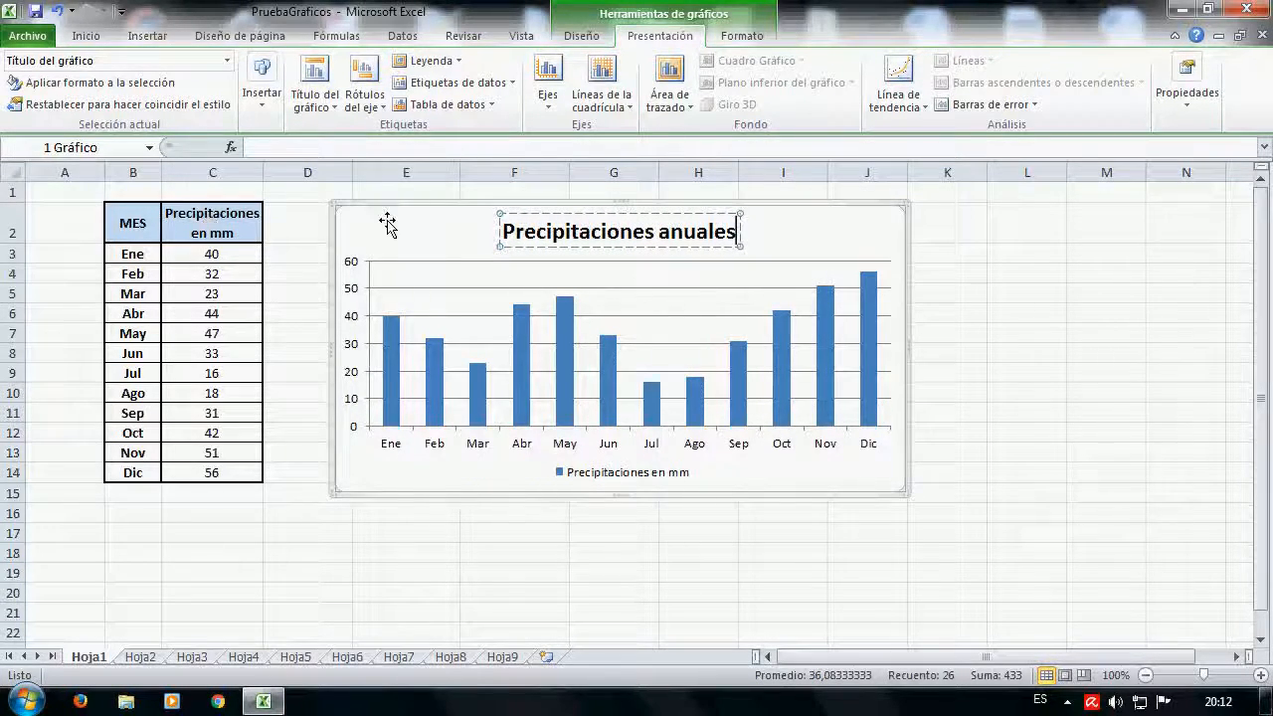
left_click(821, 228)
left_click(710, 270)
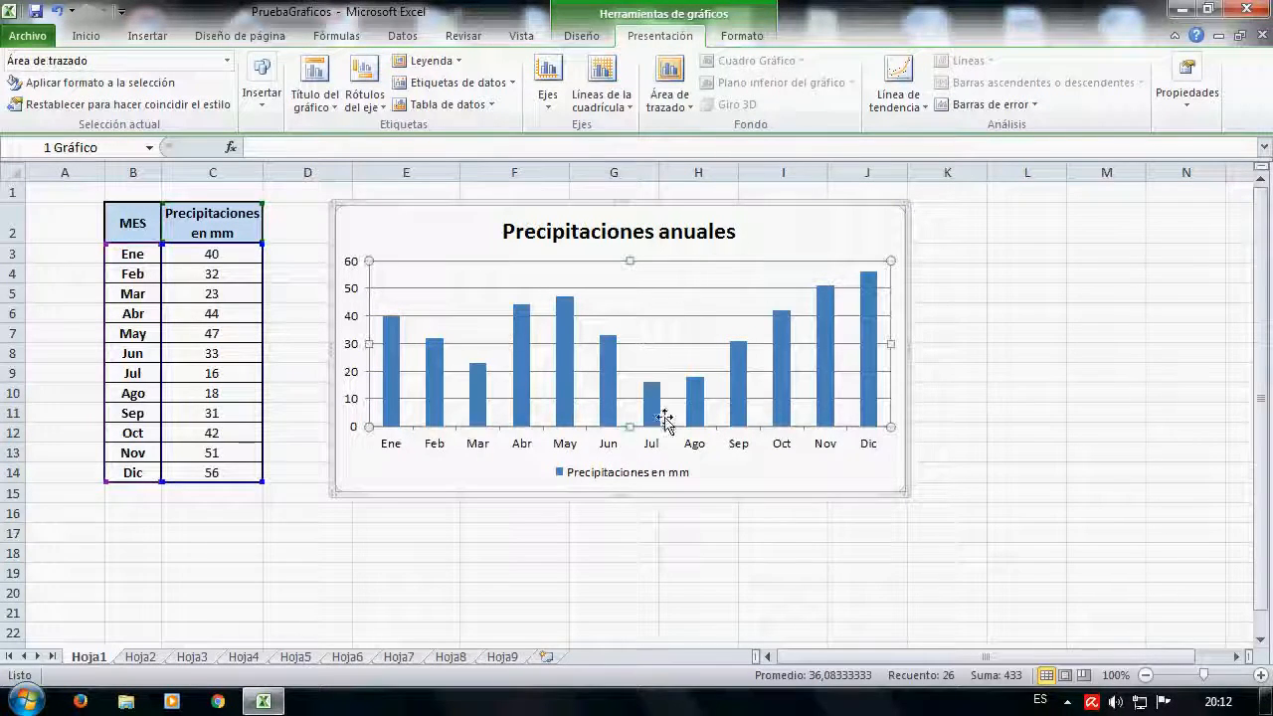
Increase the chart's height by extending its lower edge into row 17, and deselect the chart.
left_click(653, 477)
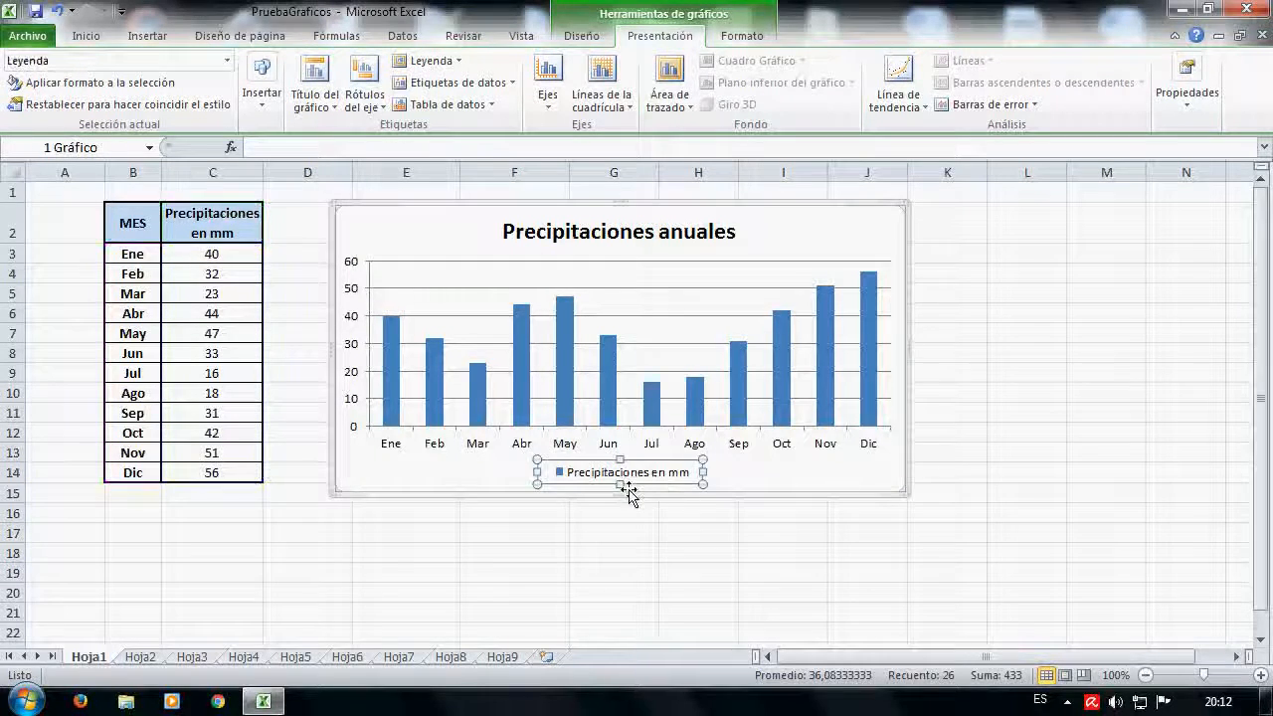
left_click(735, 467)
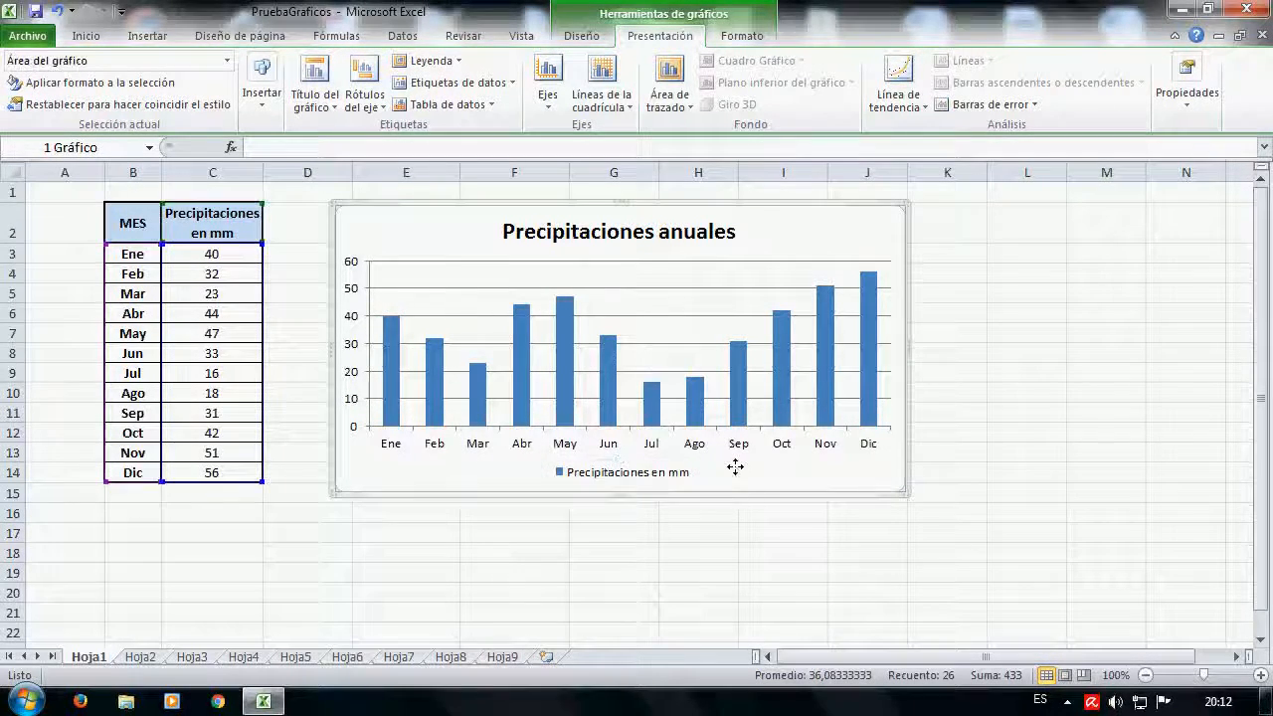
left_click_drag(622, 493, 621, 529)
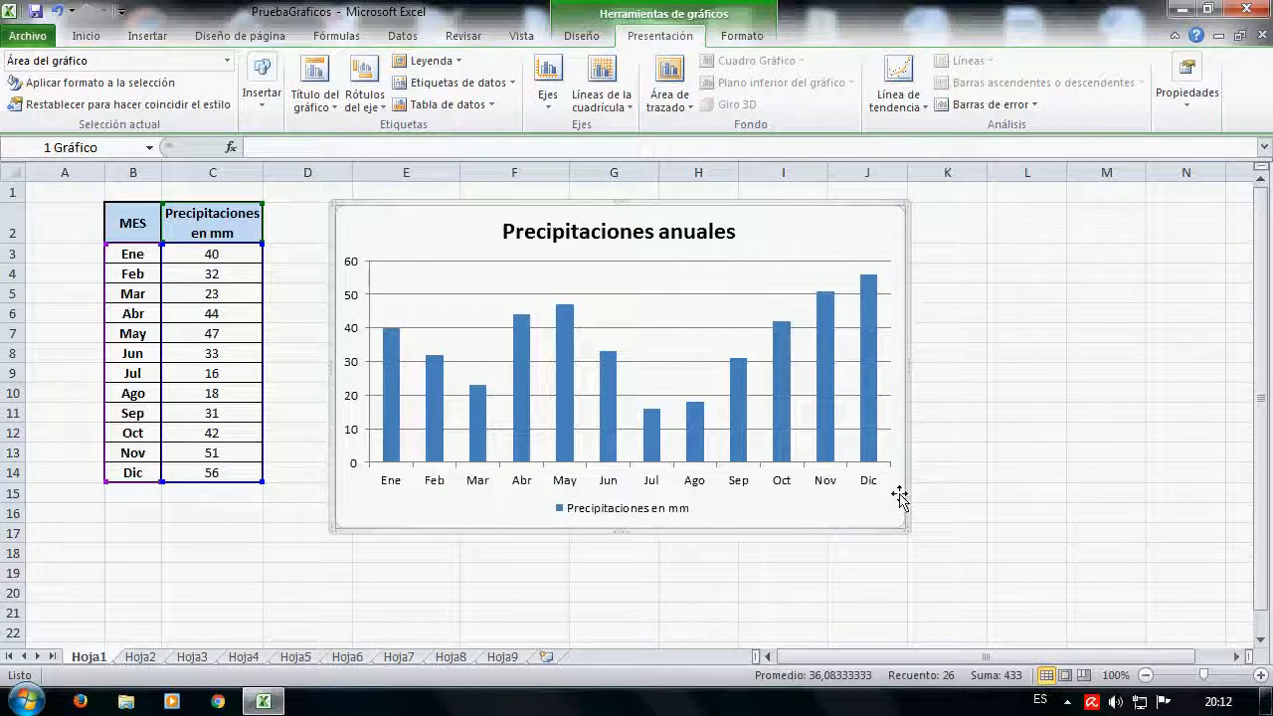
left_click(1023, 413)
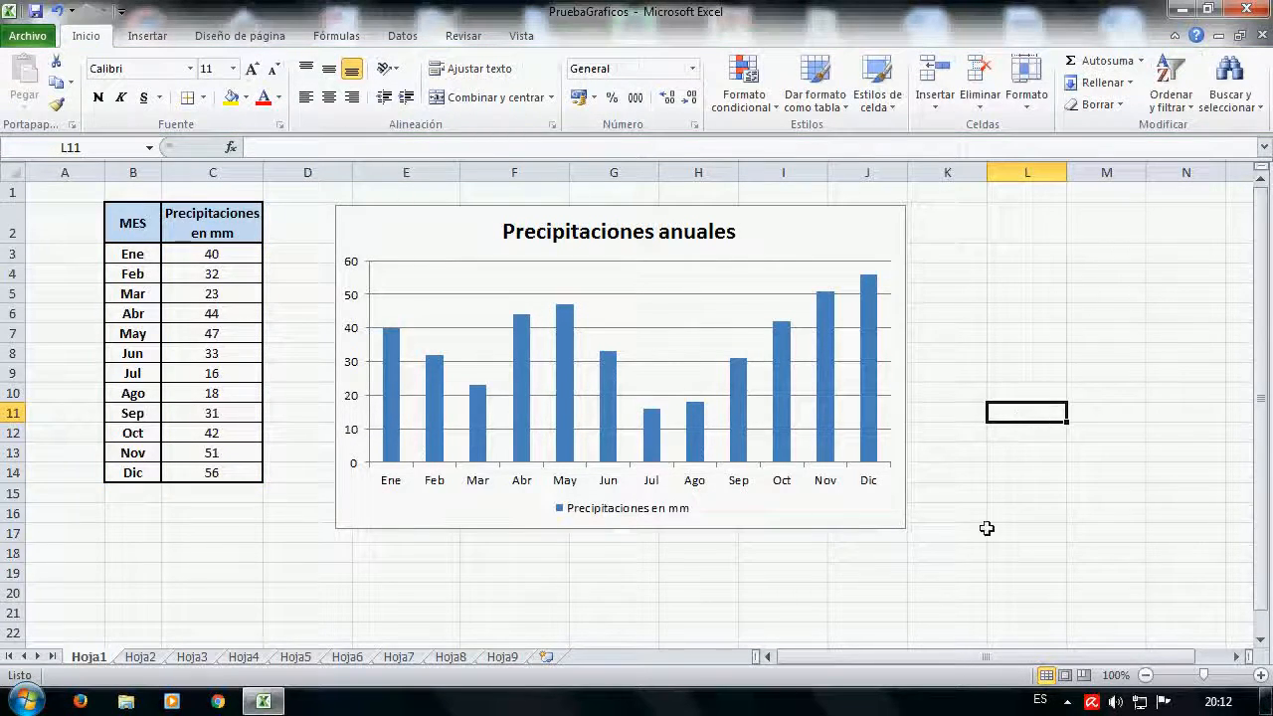
left_click(962, 584)
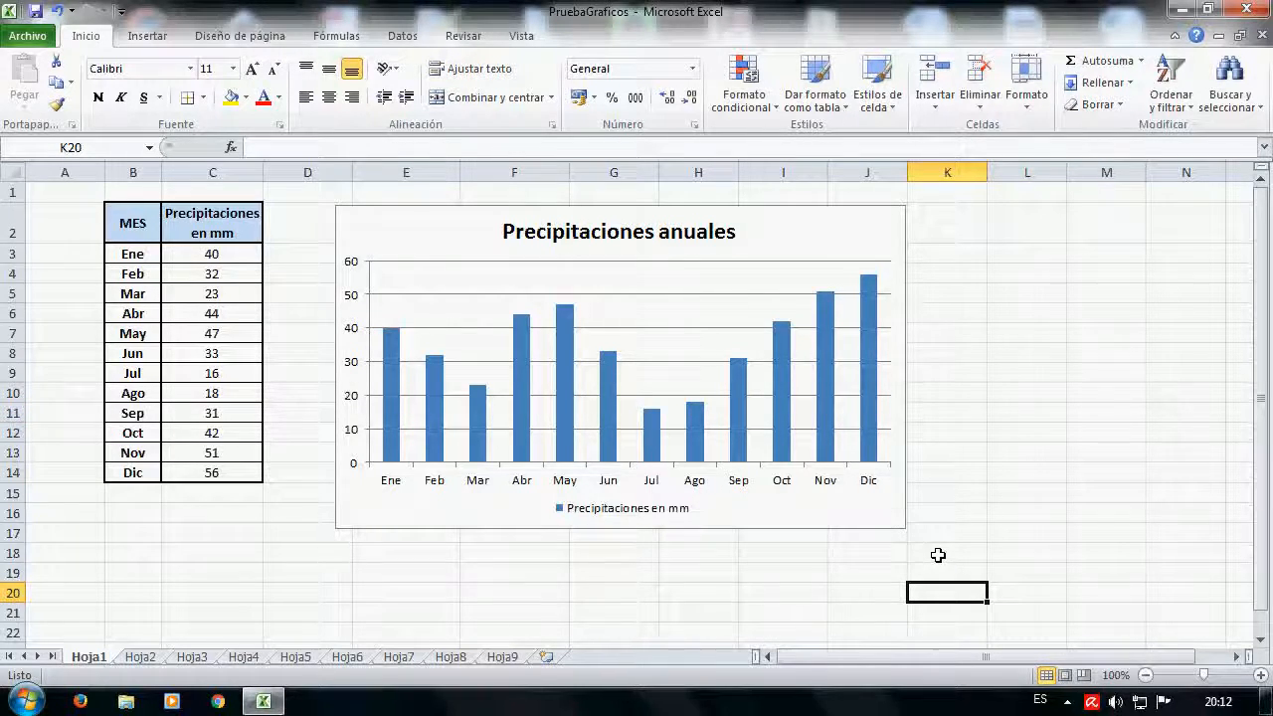
Enlarge the plot area slightly upward and shift the chart title up to make room for it.
left_click(715, 264)
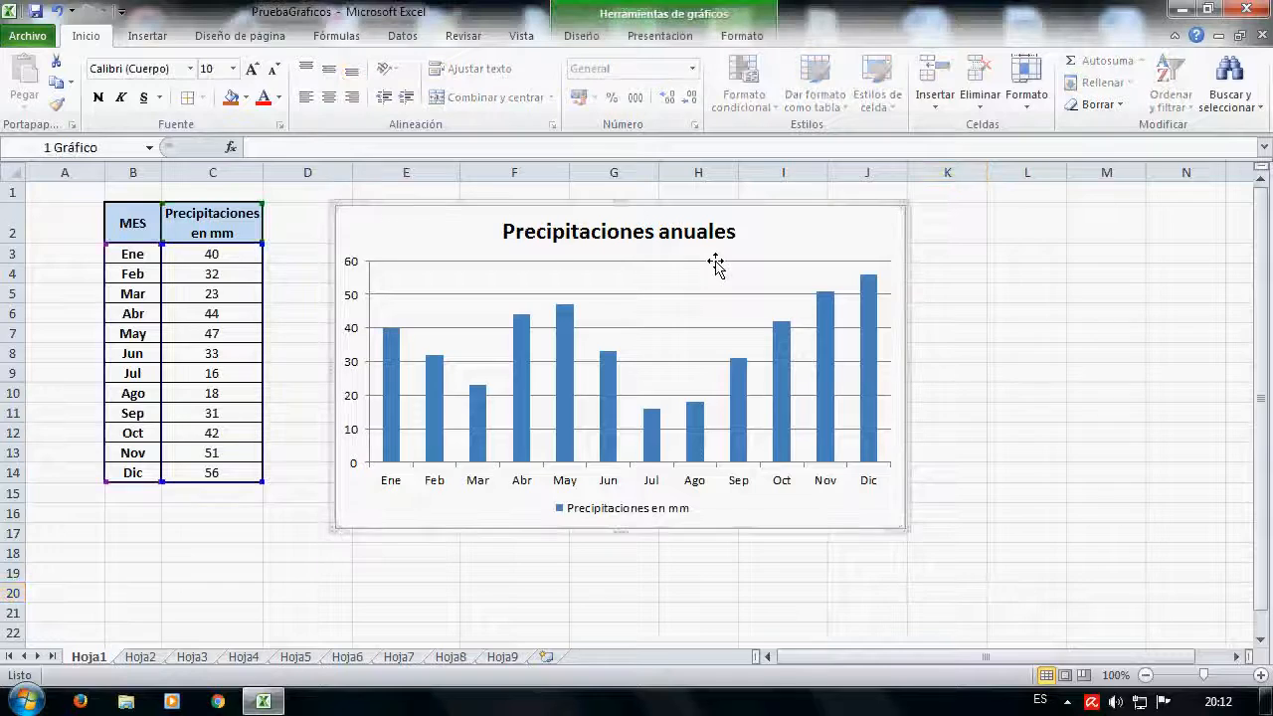
left_click(659, 274)
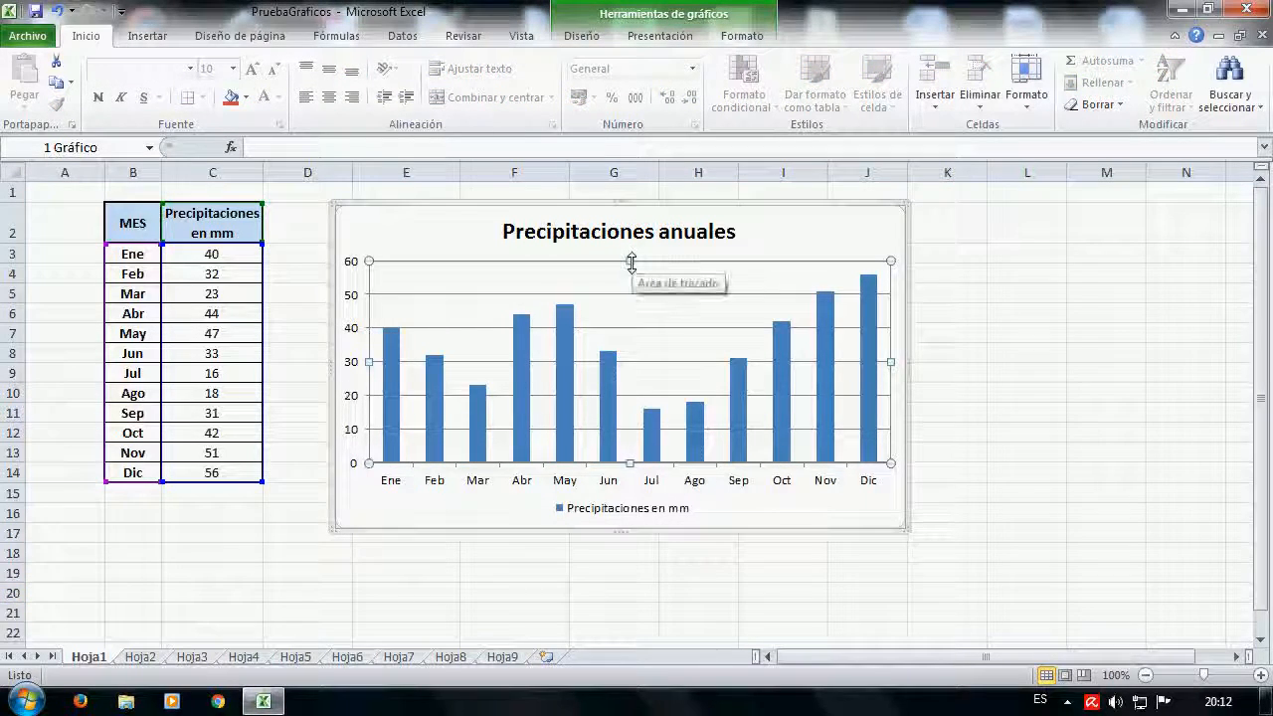
left_click_drag(630, 262, 631, 248)
left_click(647, 229)
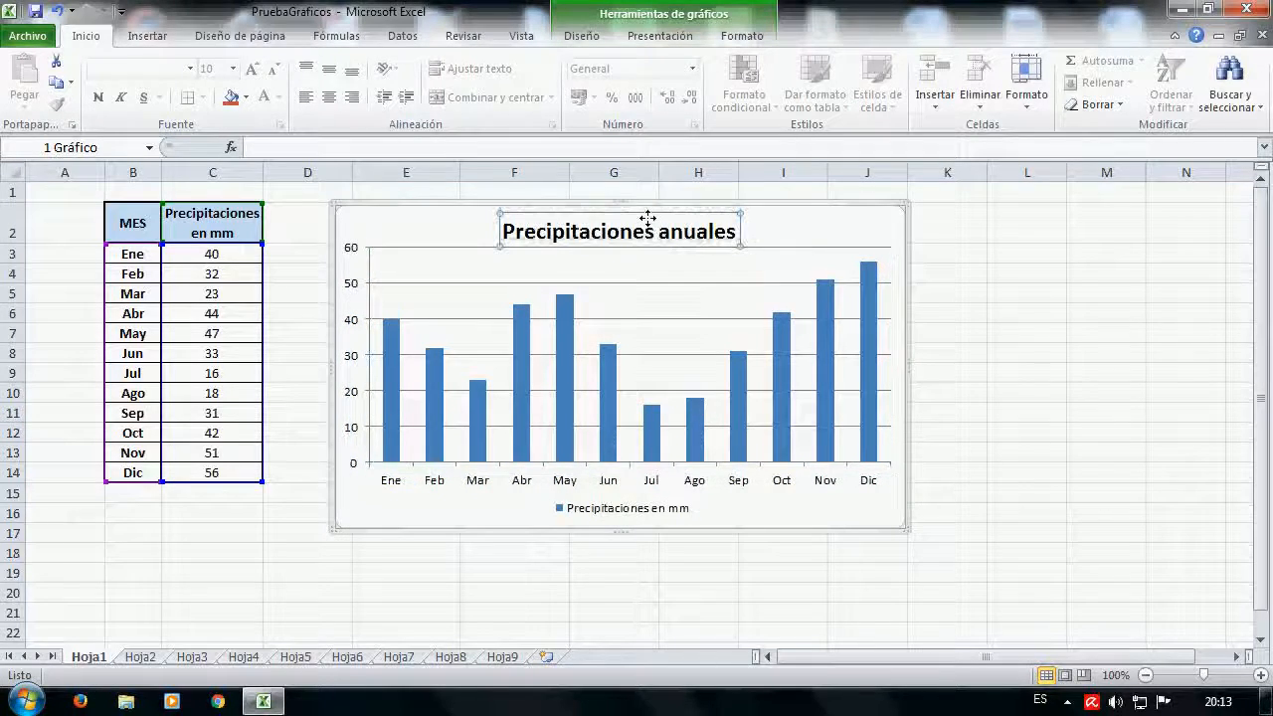
left_click(795, 227)
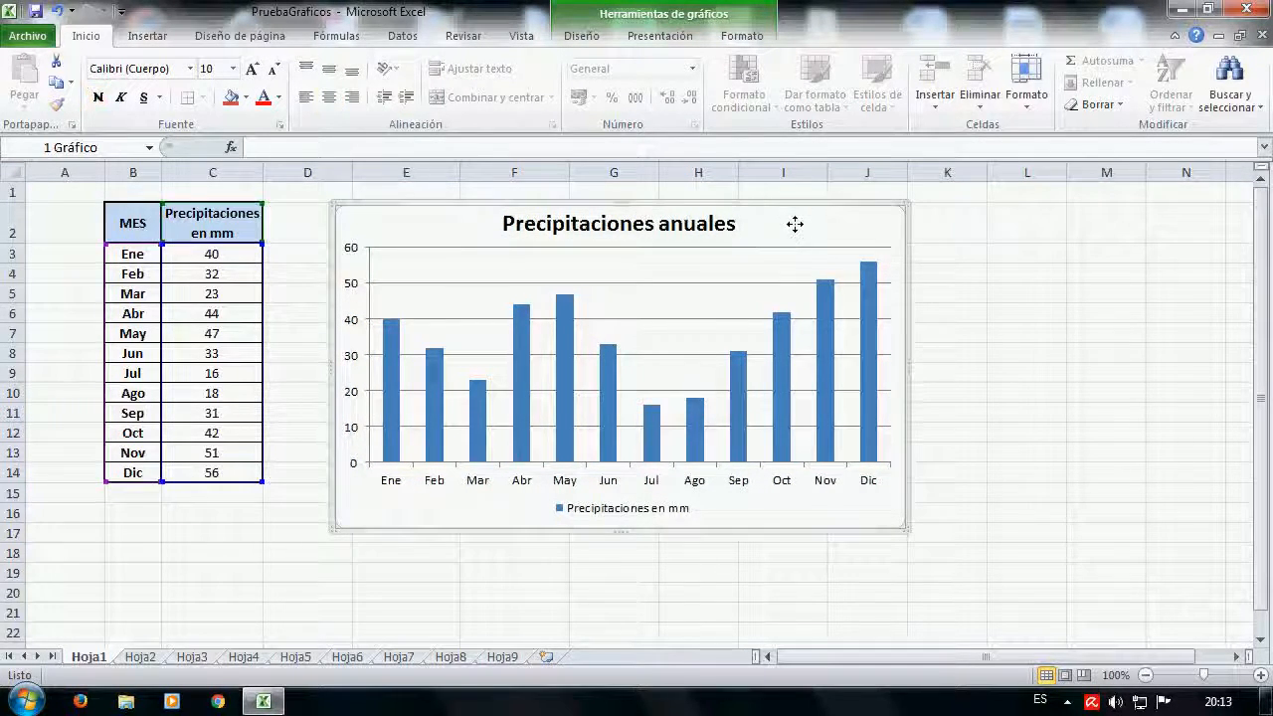
Format the chart's major gridlines with the Línea sólida colour option, a dashed line type and a width of 0,5 pto.
right_click(686, 285)
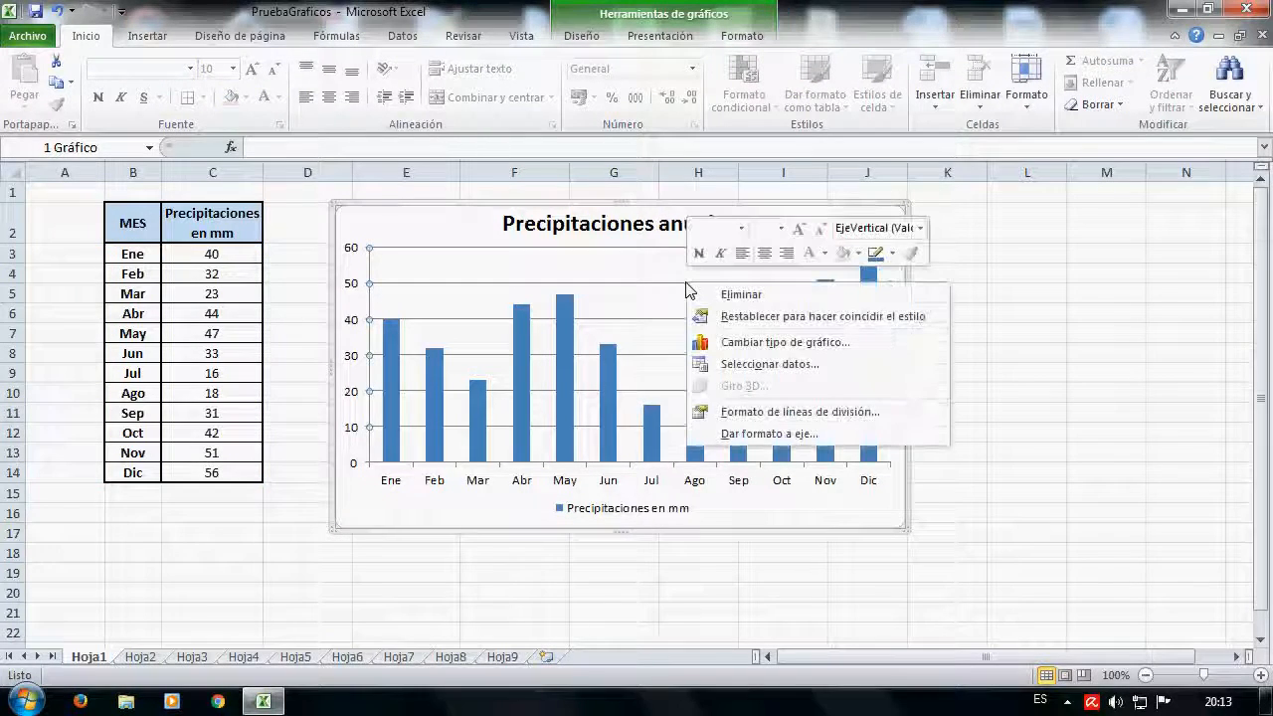
left_click(842, 419)
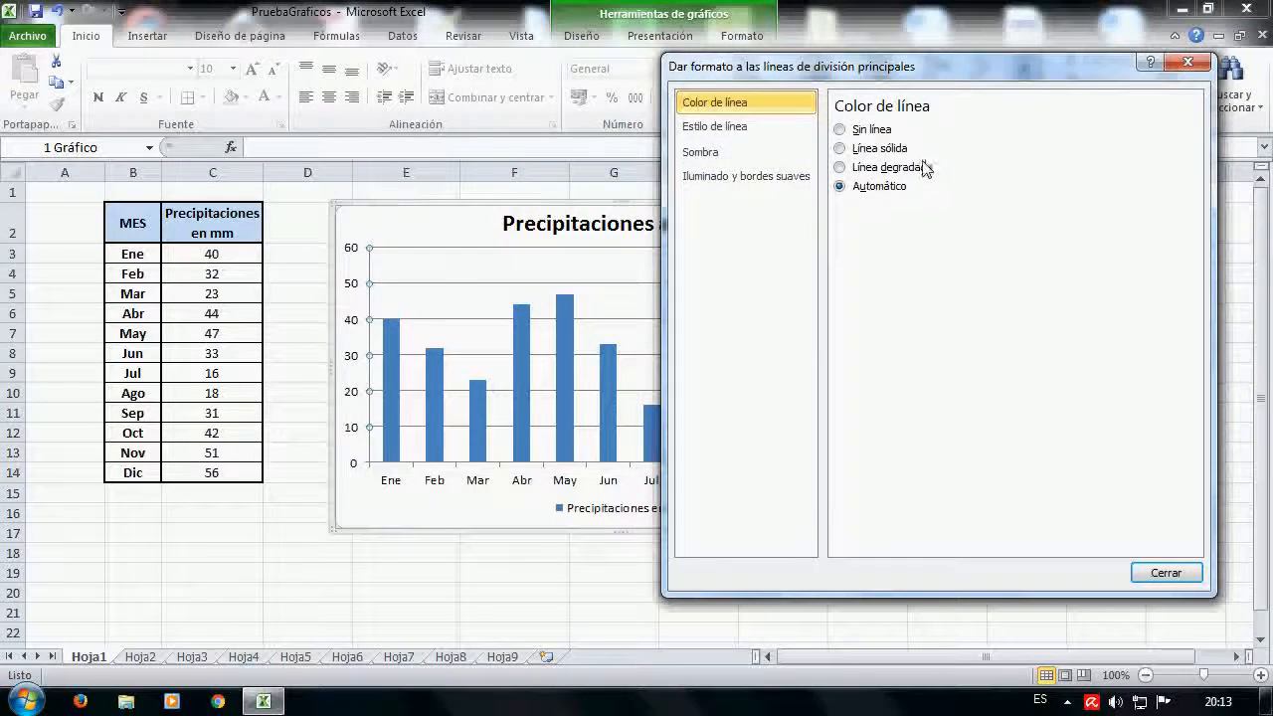
left_click(855, 151)
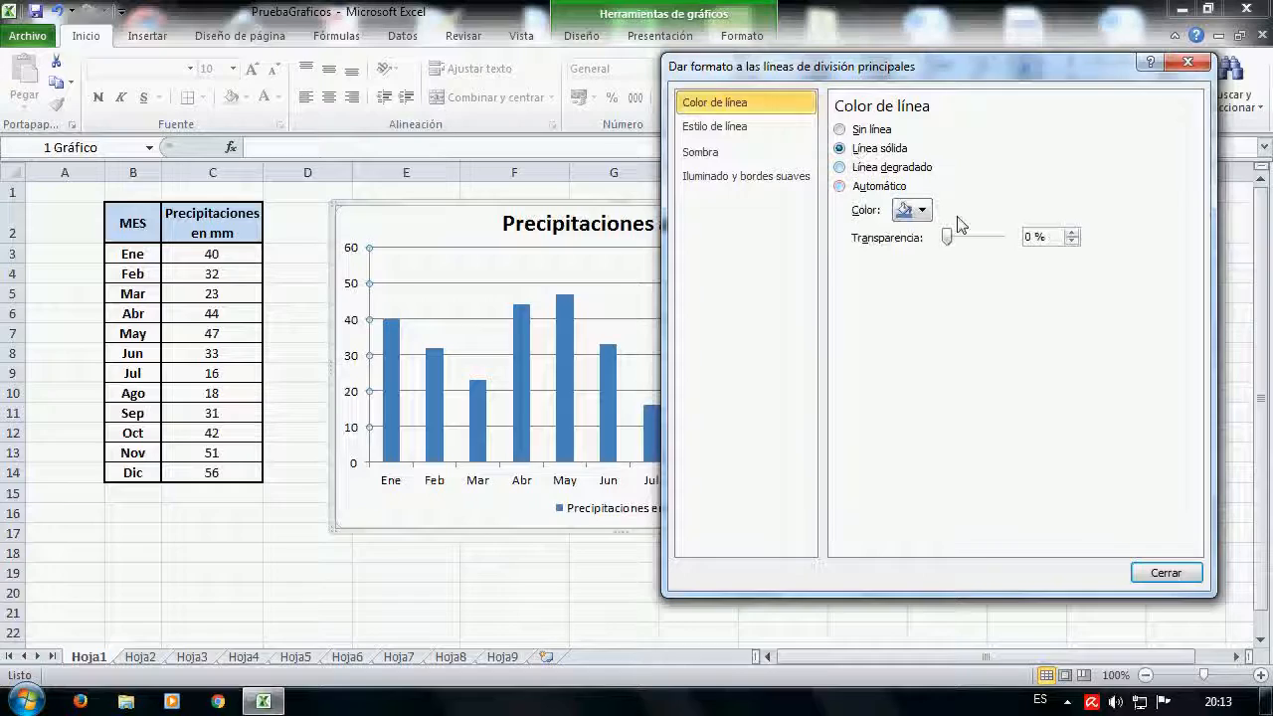
left_click(766, 129)
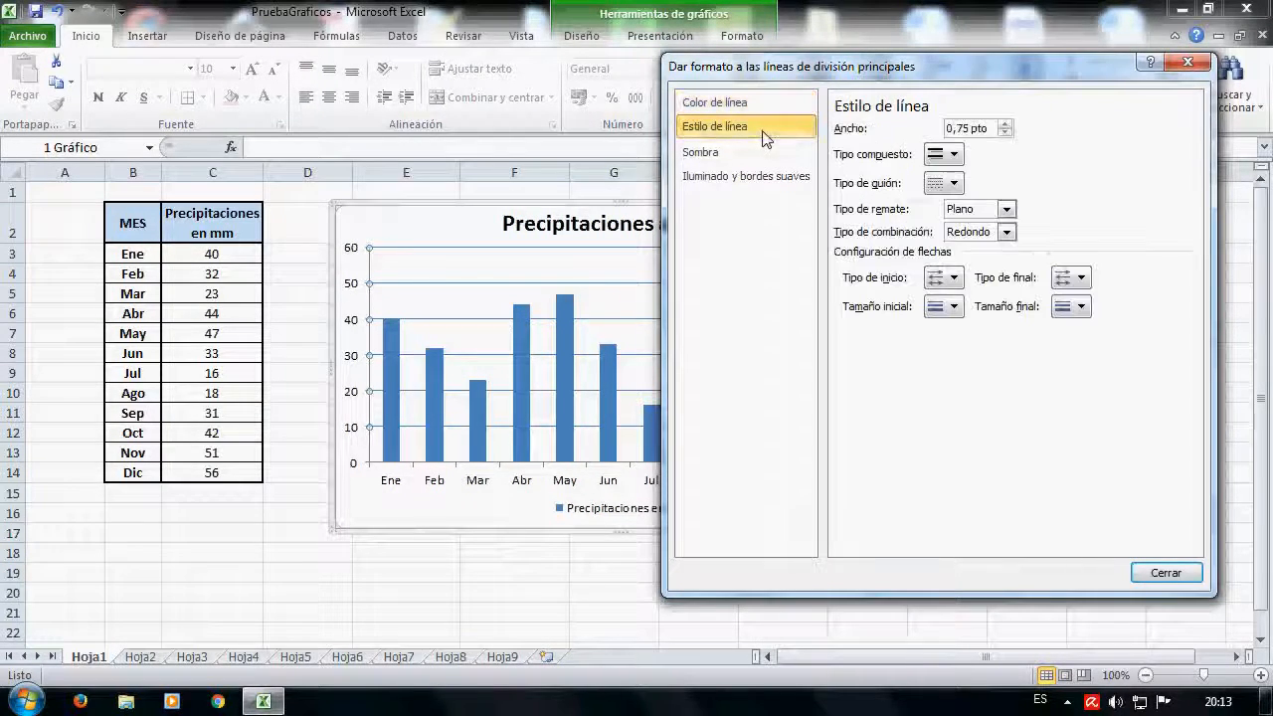
left_click(955, 183)
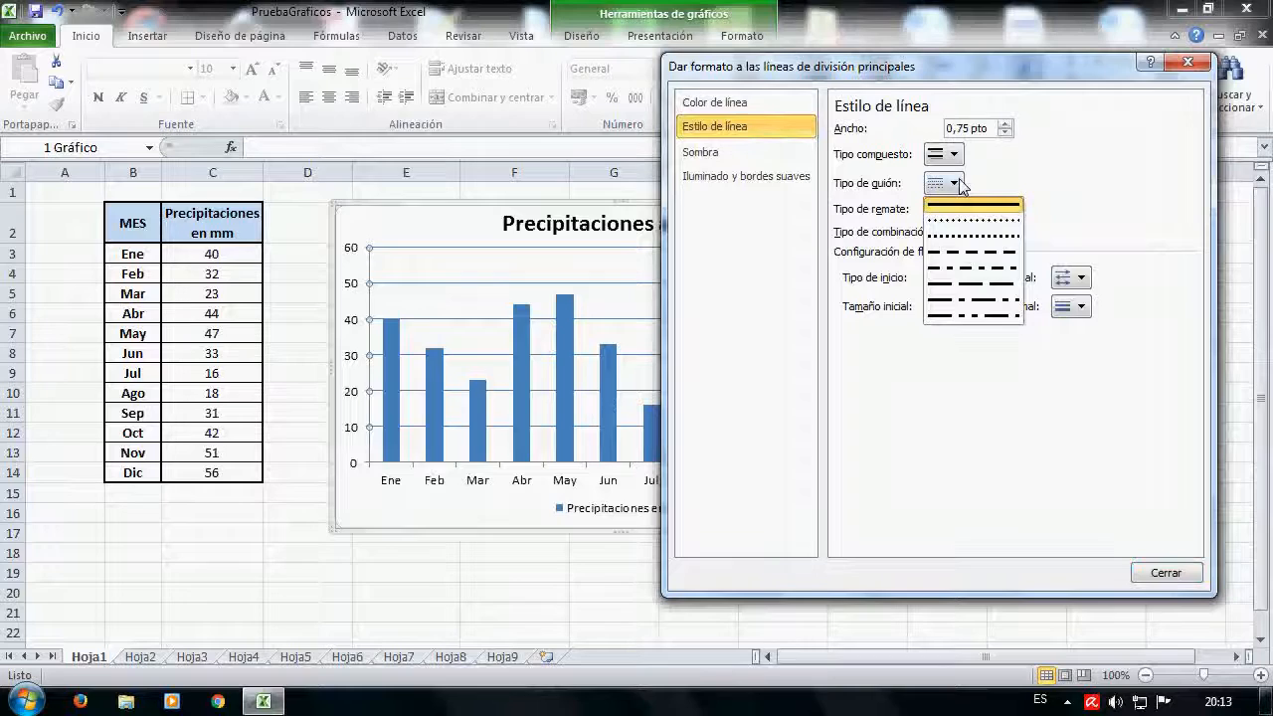
left_click(1006, 252)
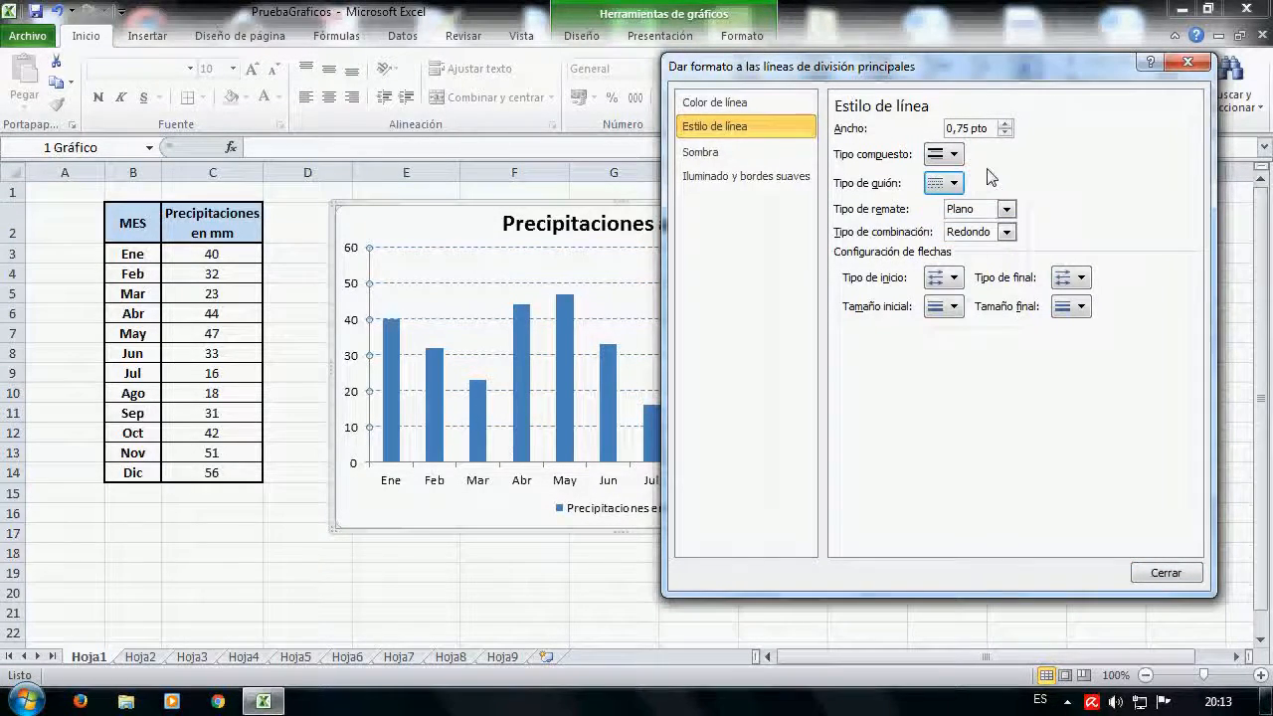
left_click(1005, 133)
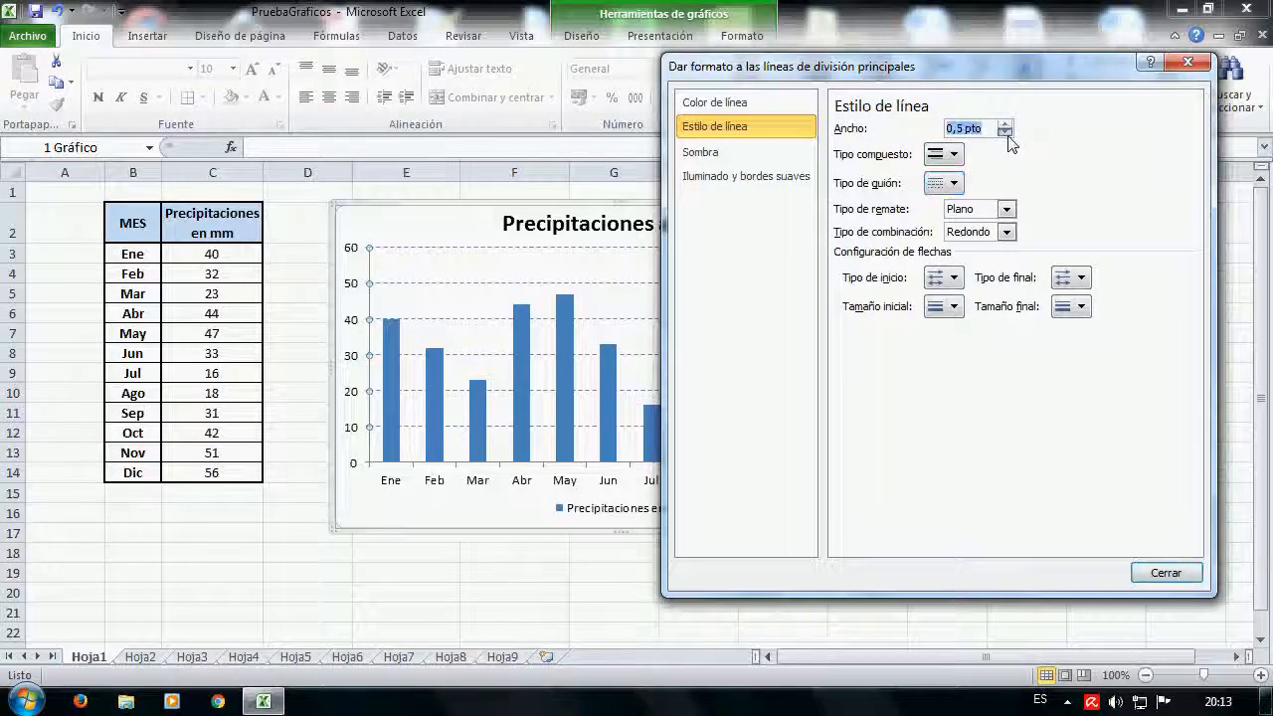
left_click(1166, 574)
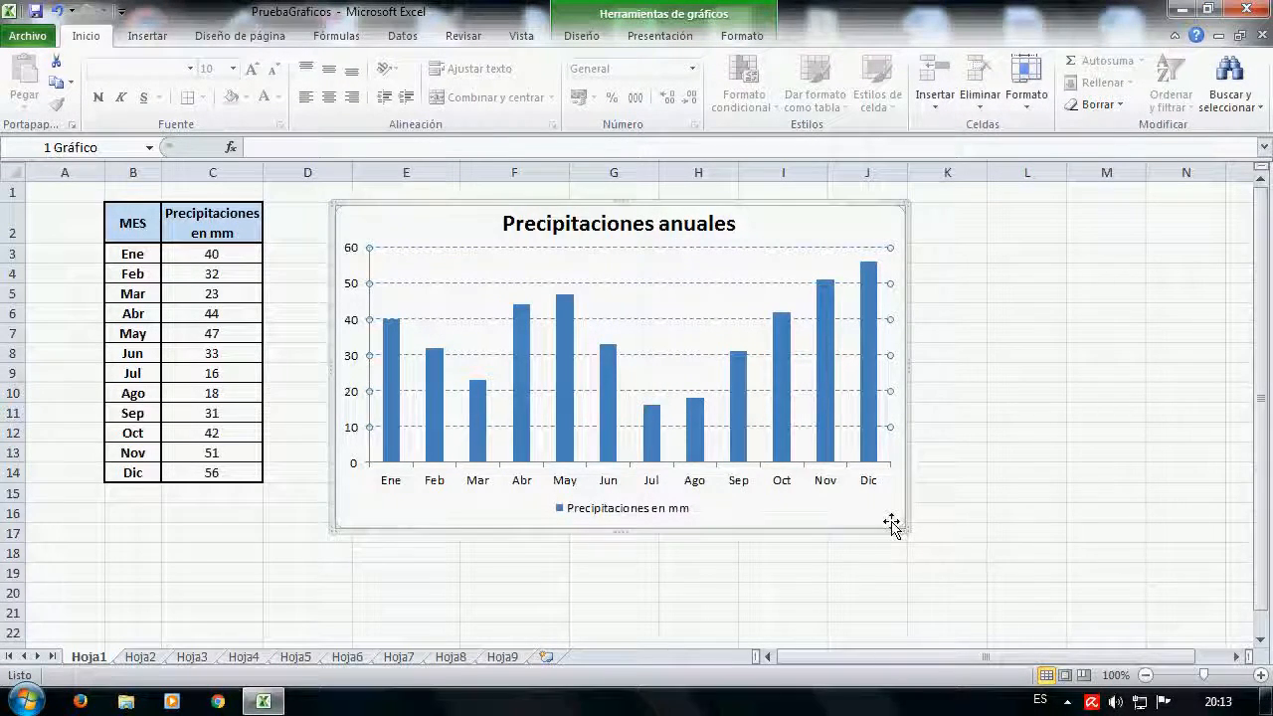
left_click(863, 507)
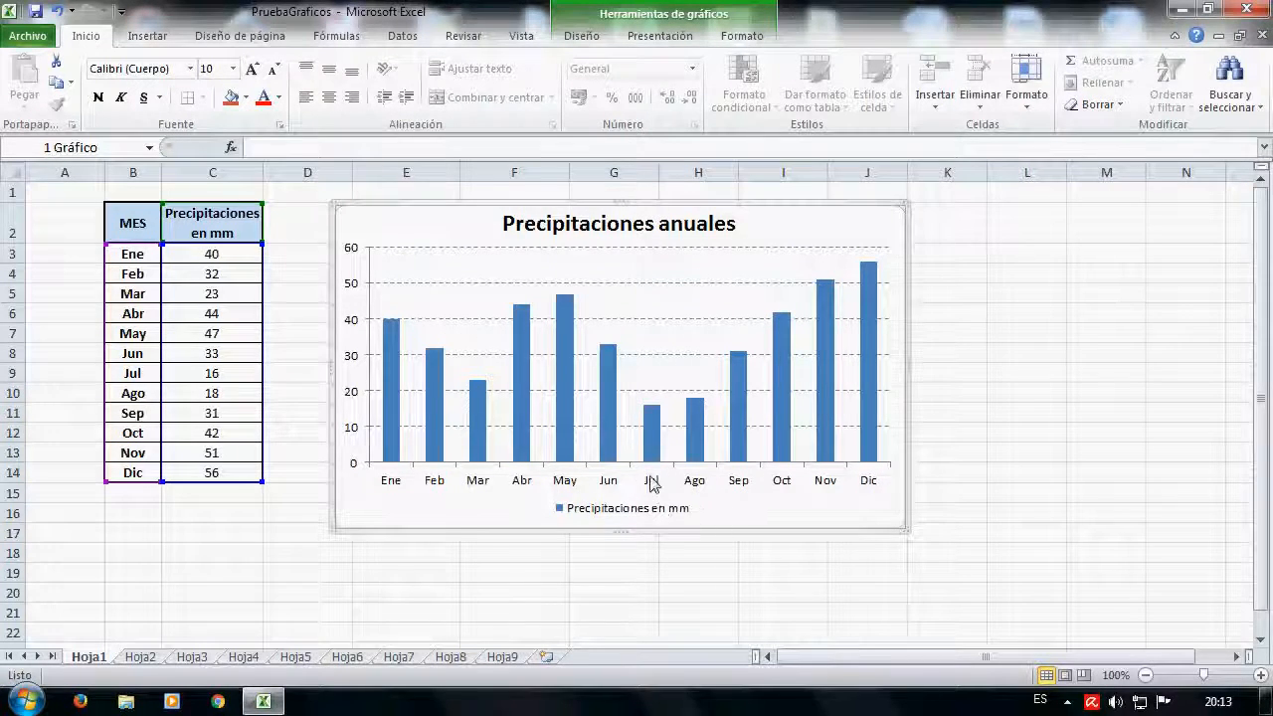
Examine the formatting options of the chart's month axis, including number, fill, line, shadow, glow, 3D format and alignment.
left_click(394, 486)
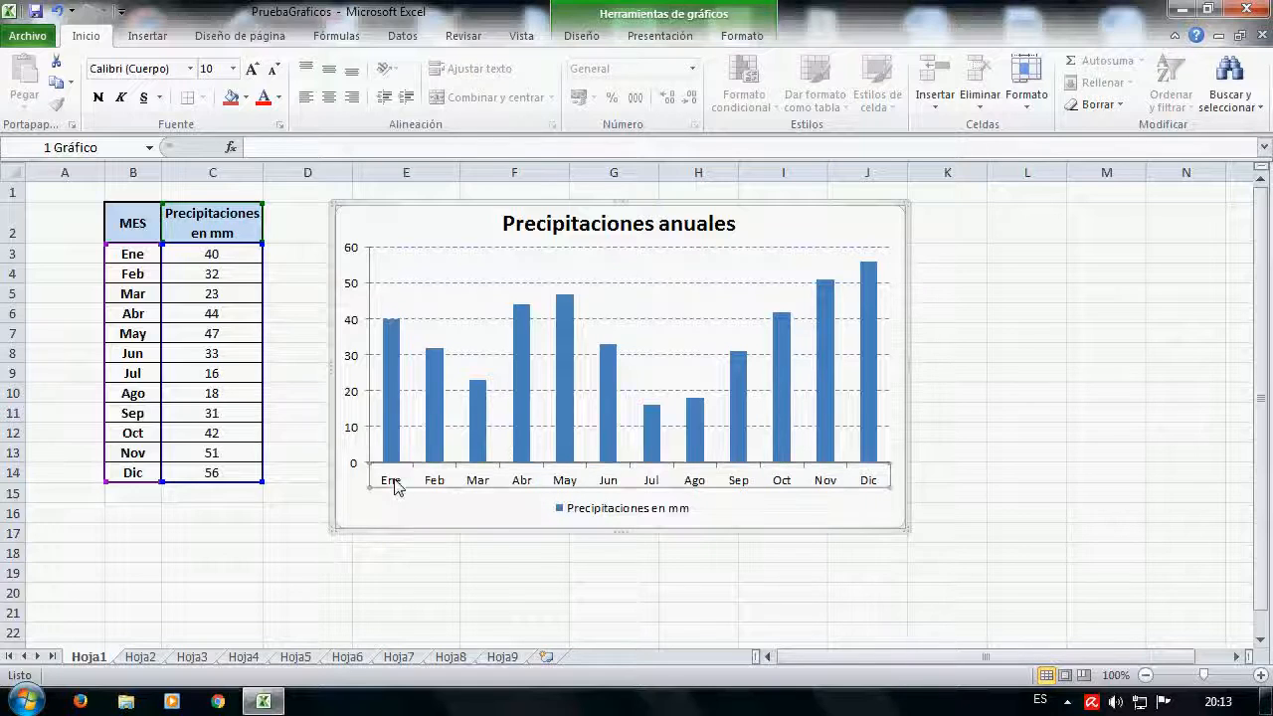
right_click(395, 485)
left_click(471, 467)
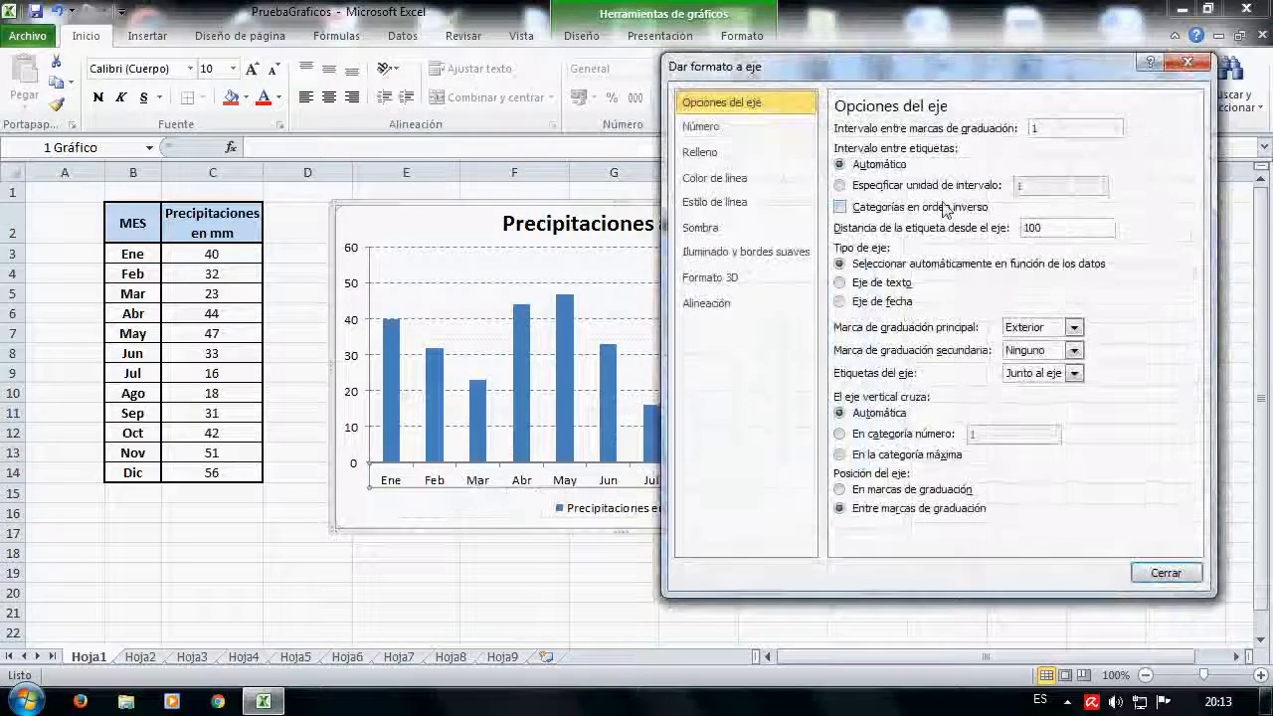
left_click(745, 131)
left_click(741, 153)
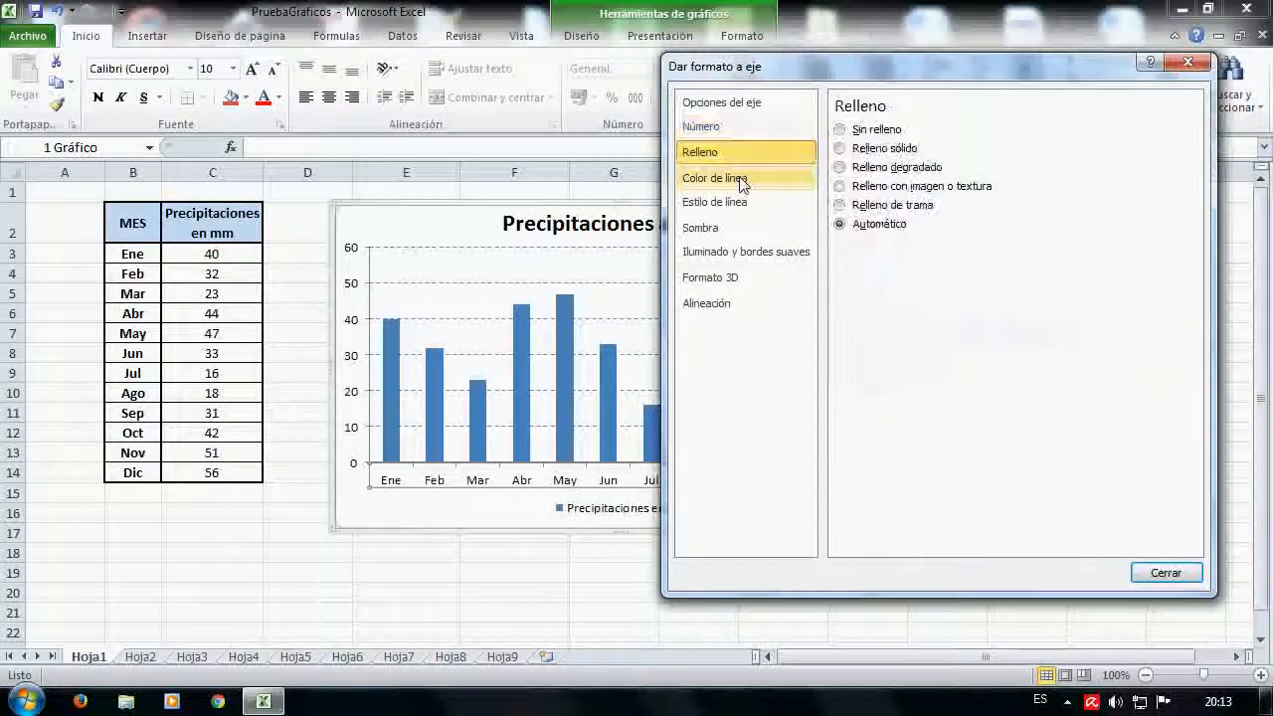
left_click(741, 181)
left_click(738, 205)
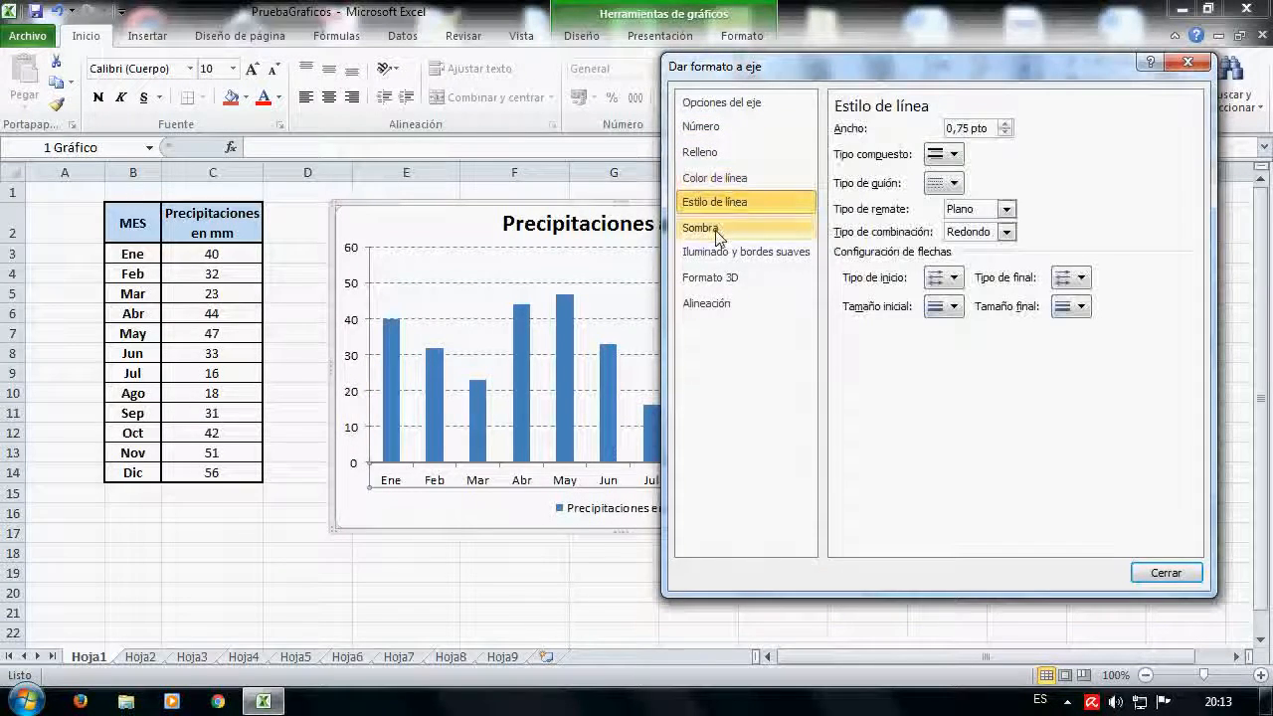
left_click(715, 231)
left_click(728, 255)
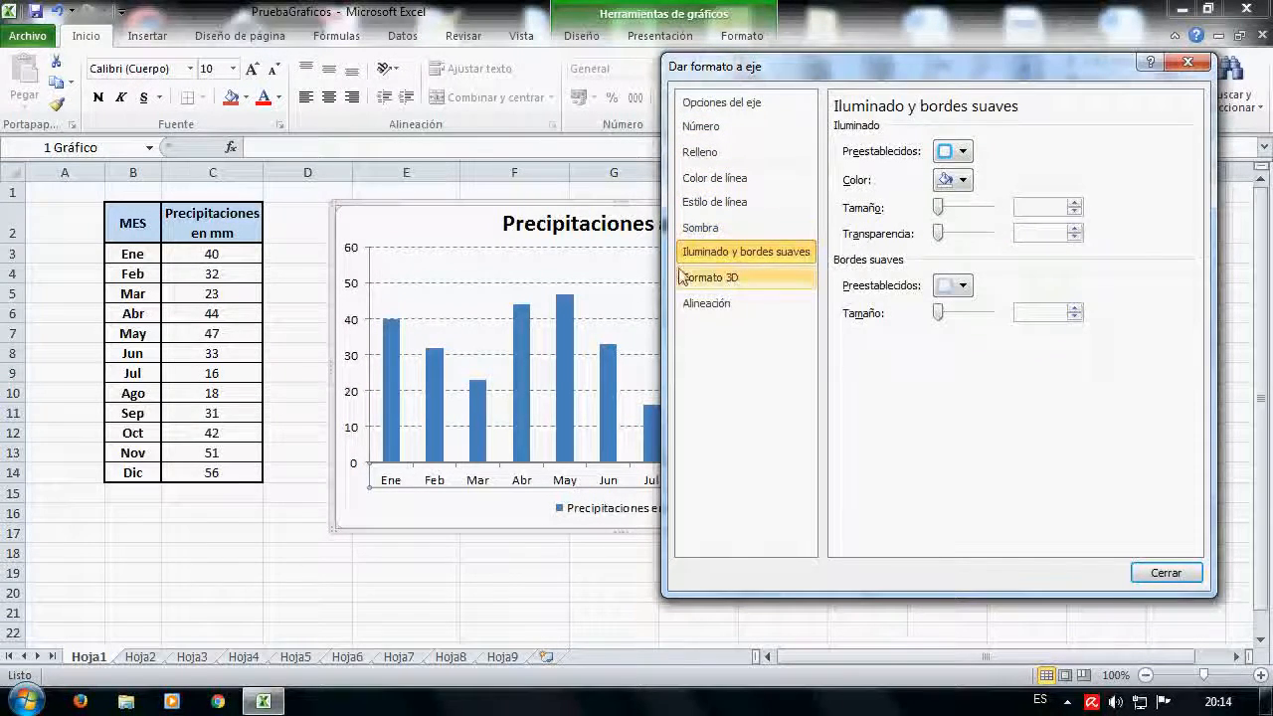
left_click(730, 276)
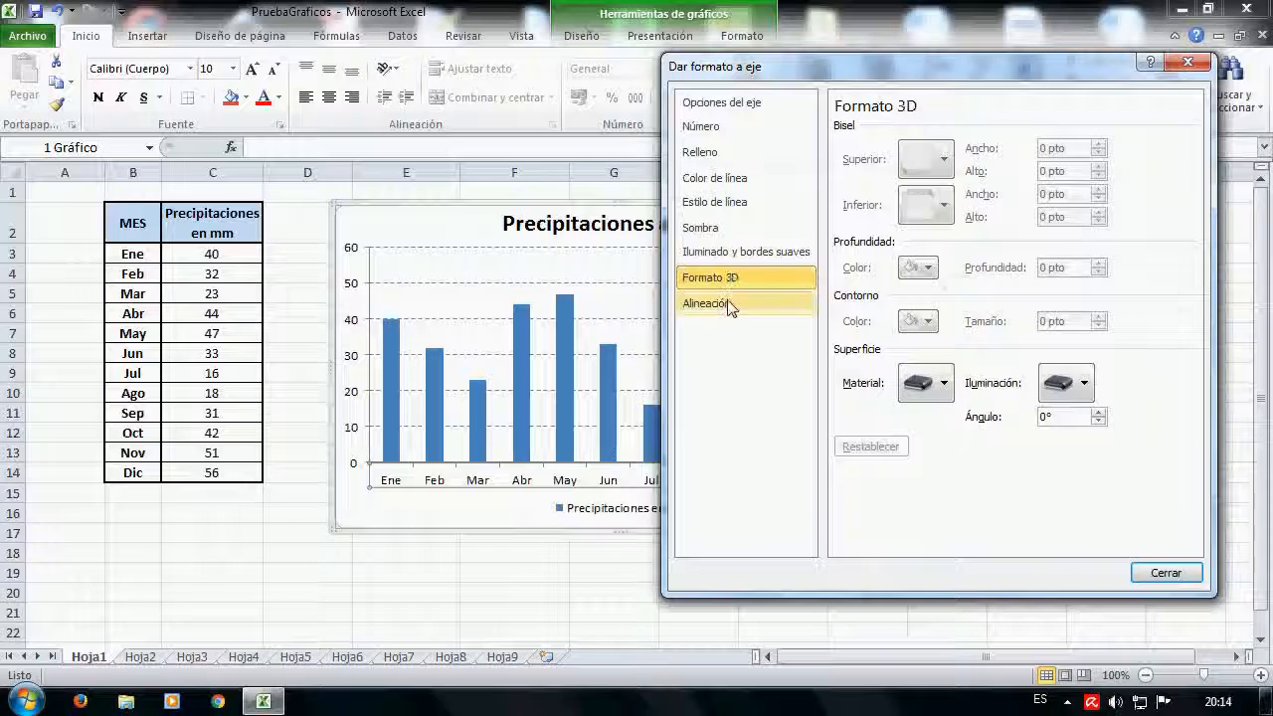
left_click(727, 304)
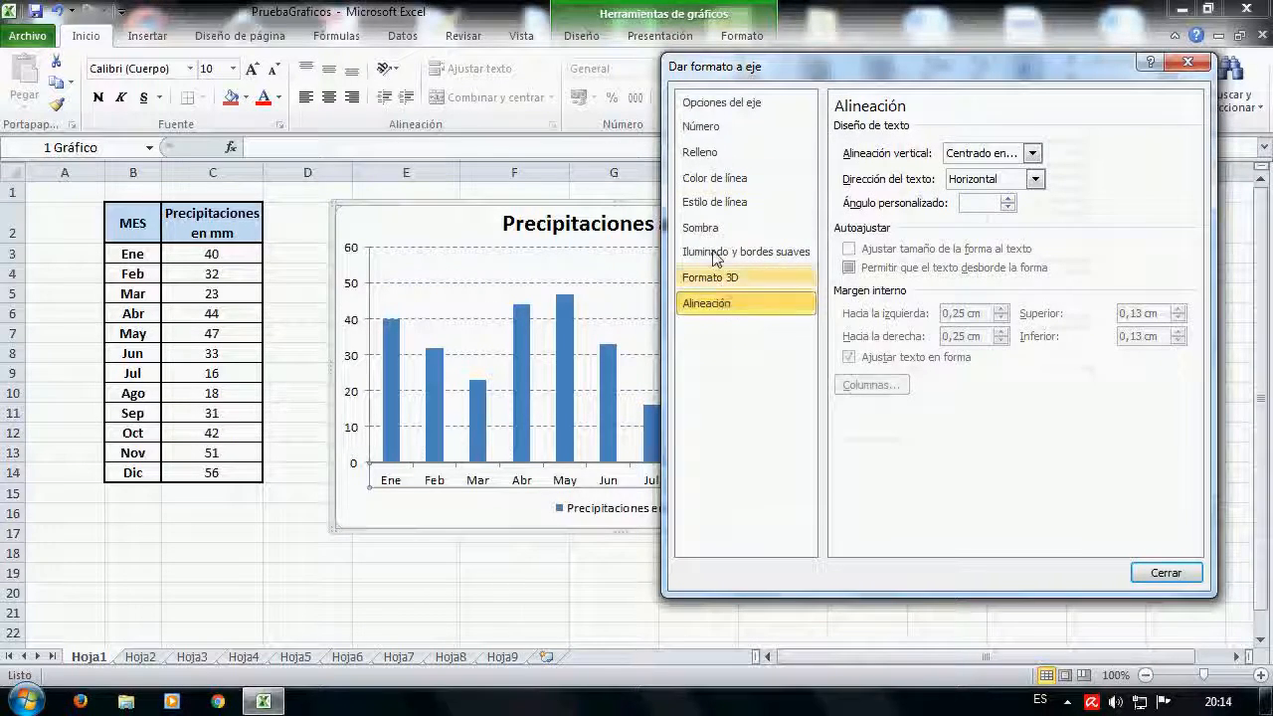
left_click(751, 103)
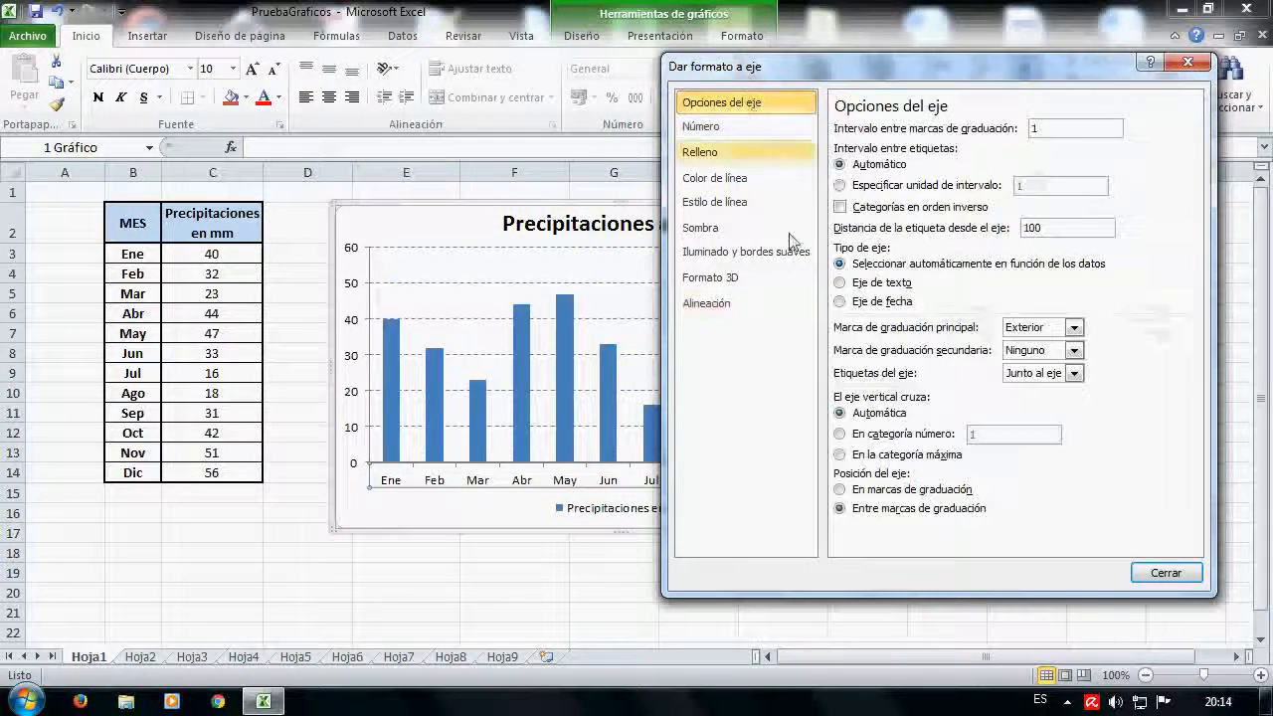
left_click(1165, 572)
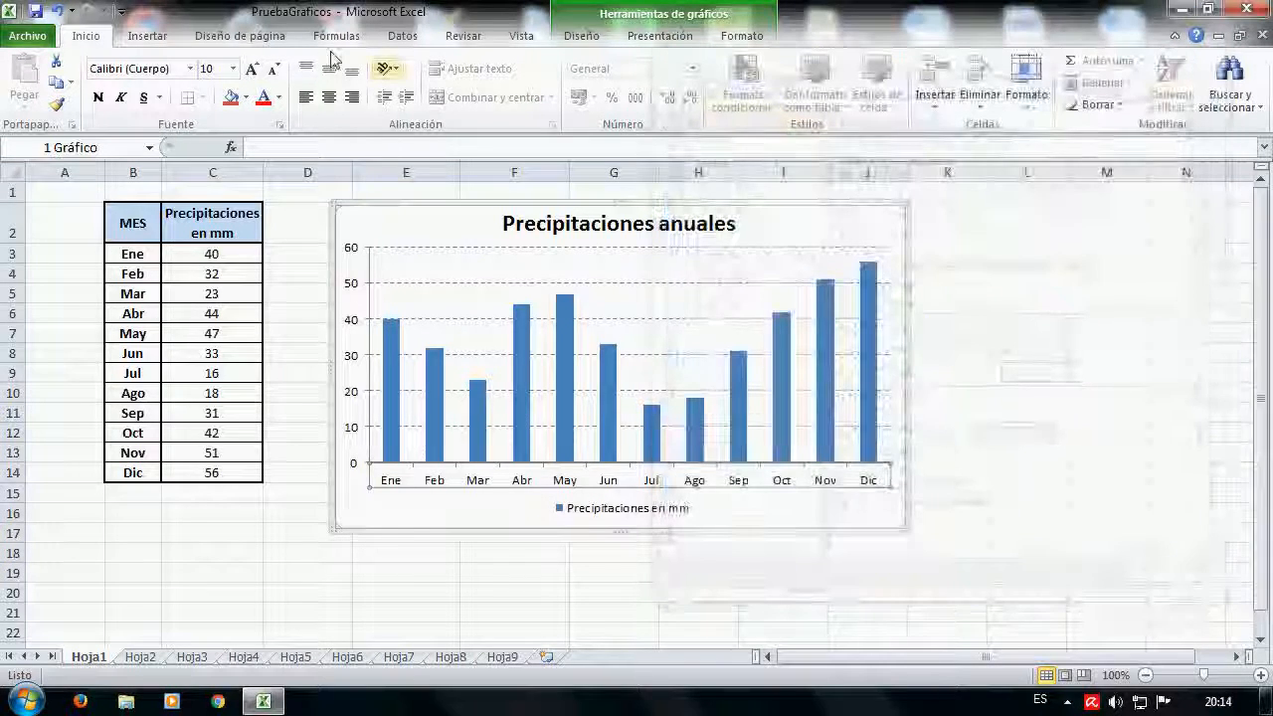
Change the font of the chart's month axis labels to Arial Narrow and deselect the chart.
left_click(191, 69)
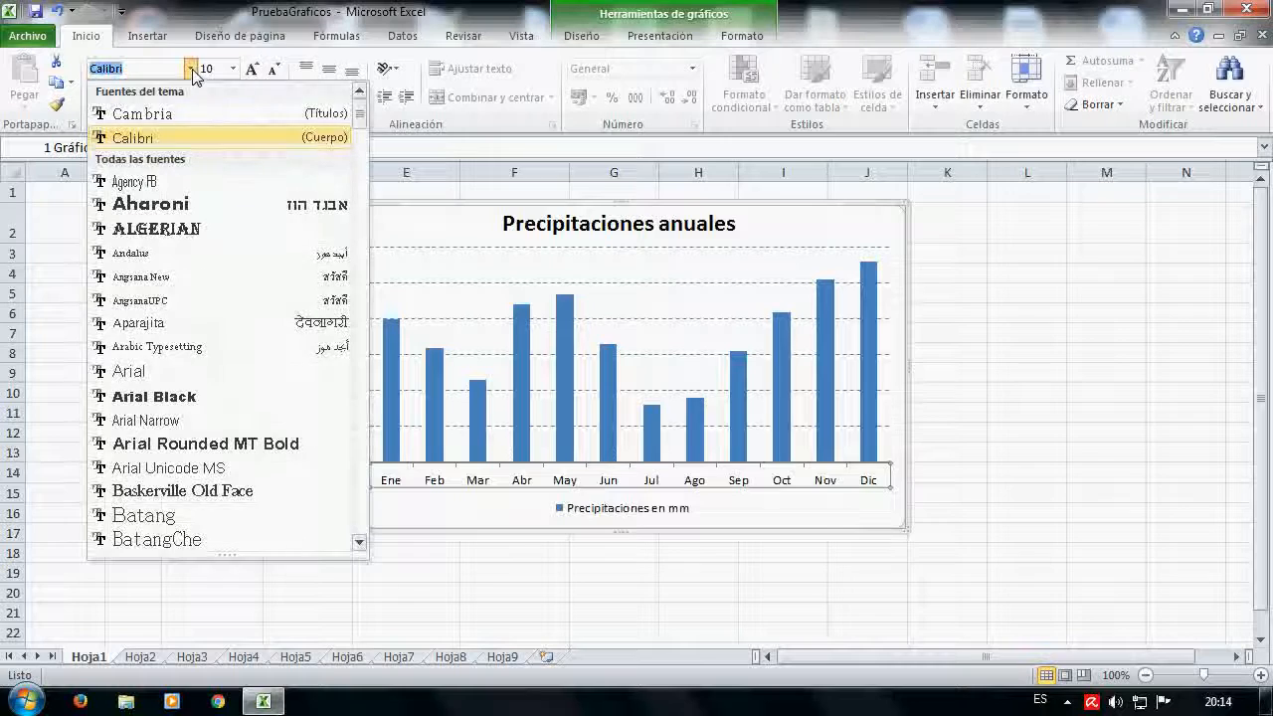
left_click(272, 425)
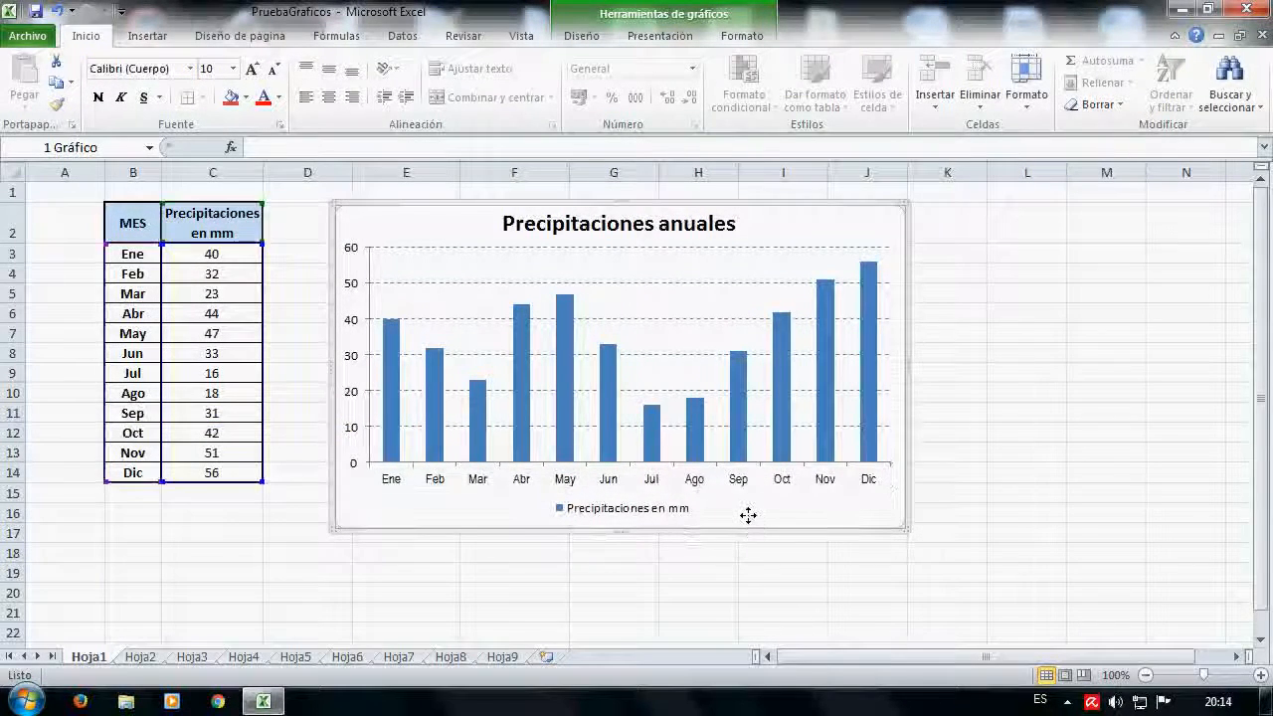
left_click(702, 483)
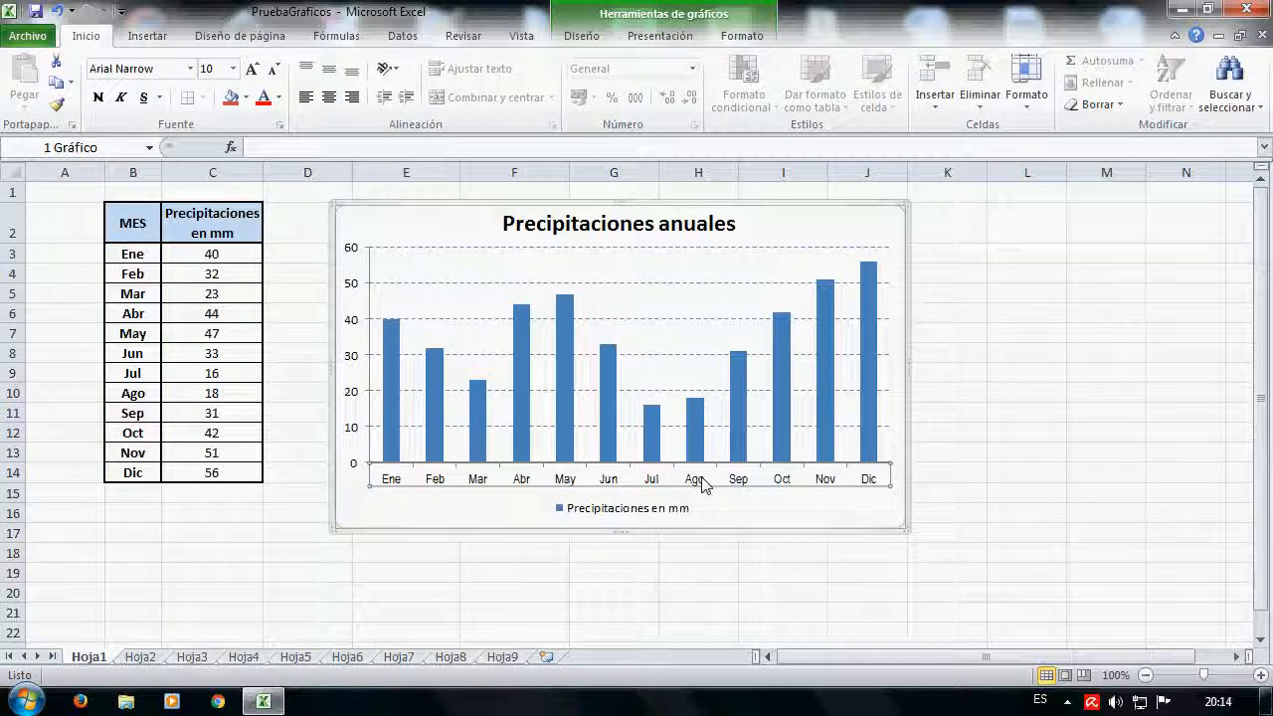
left_click(931, 372)
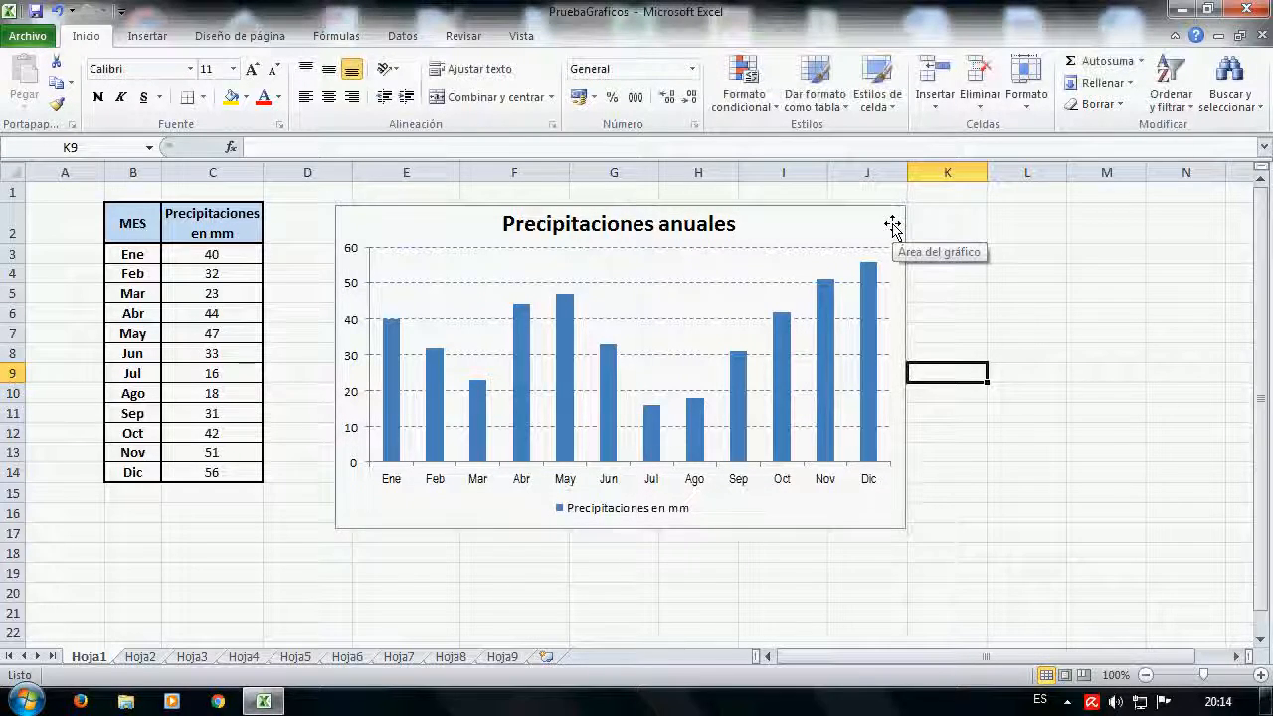